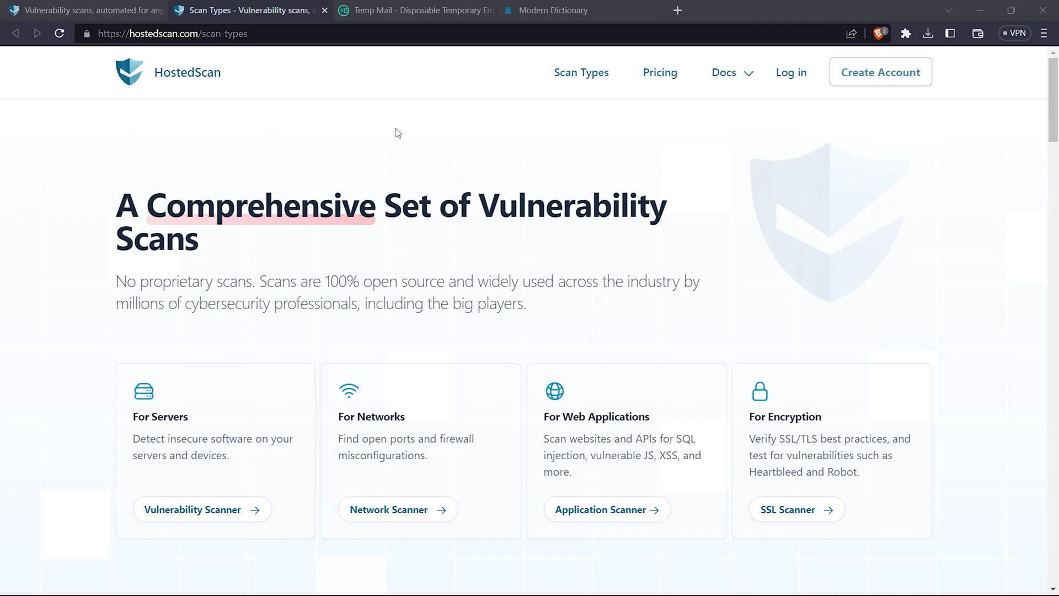
Step: Scroll down through the OpenVAS, Nmap, OWASP ZAP and Sslyze descriptions, then back to the top
scroll(349, 232, "down", 7)
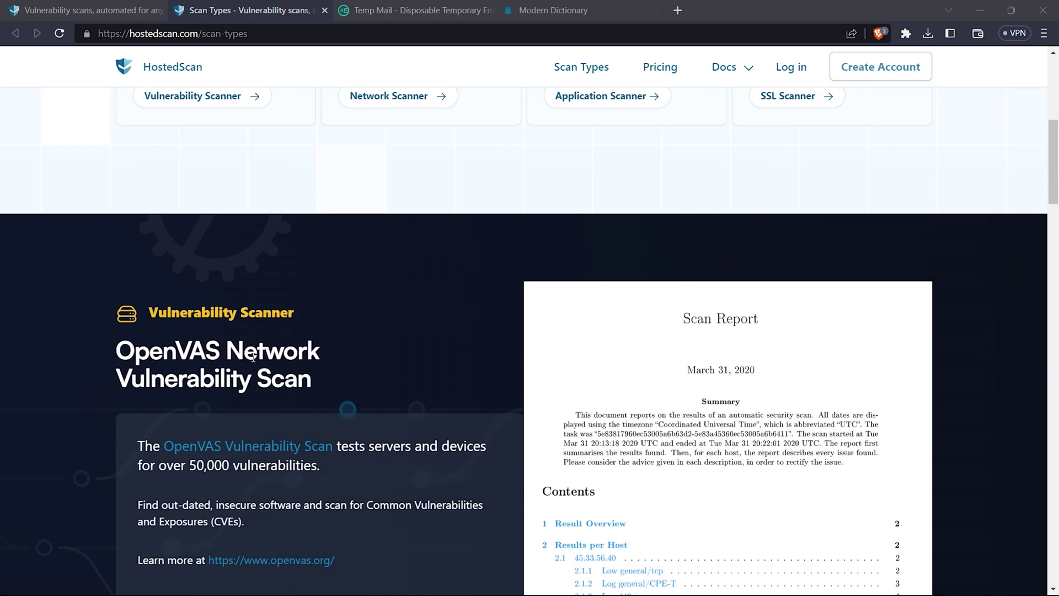
scroll(761, 290, "down", 8)
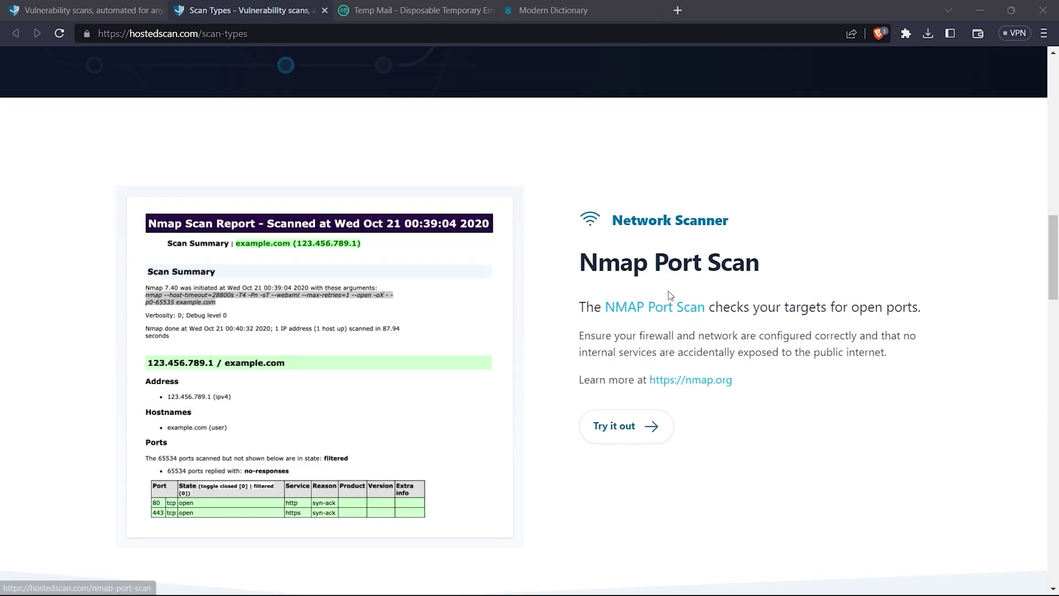
scroll(669, 298, "down", 8)
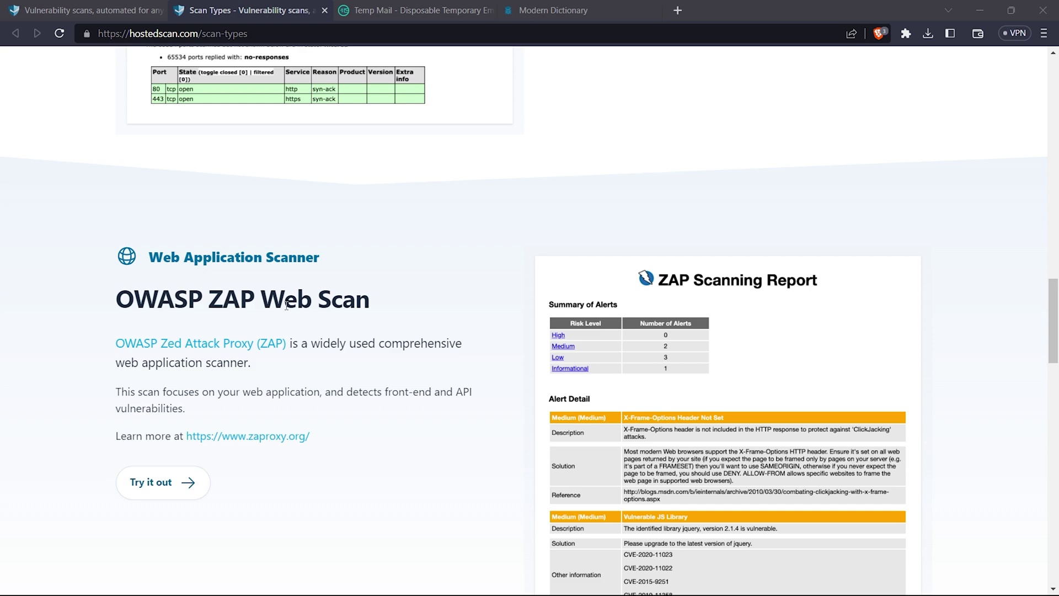
scroll(286, 305, "down", 8)
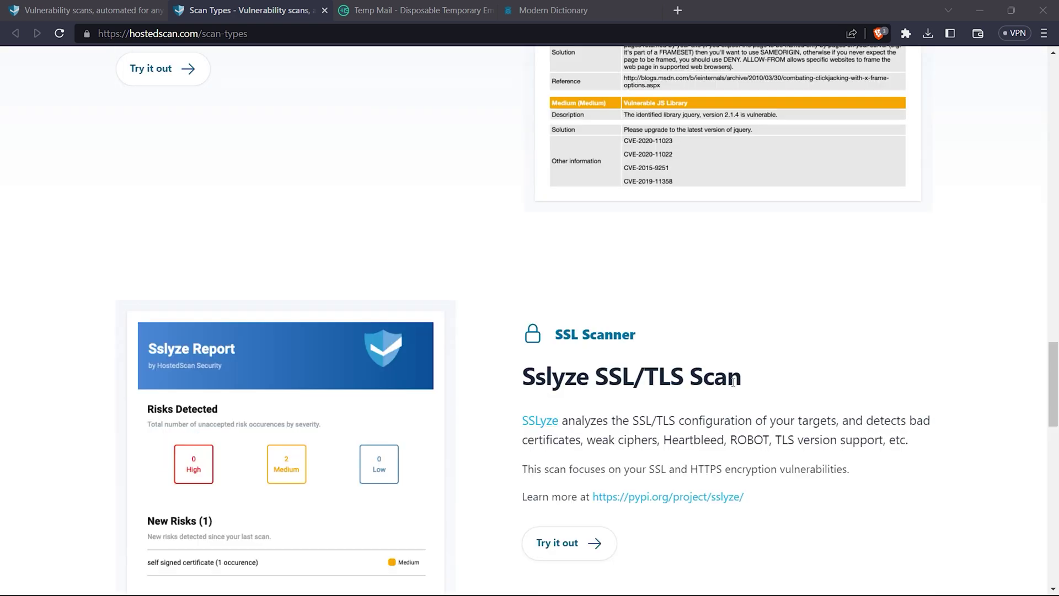
scroll(733, 381, "down", 3)
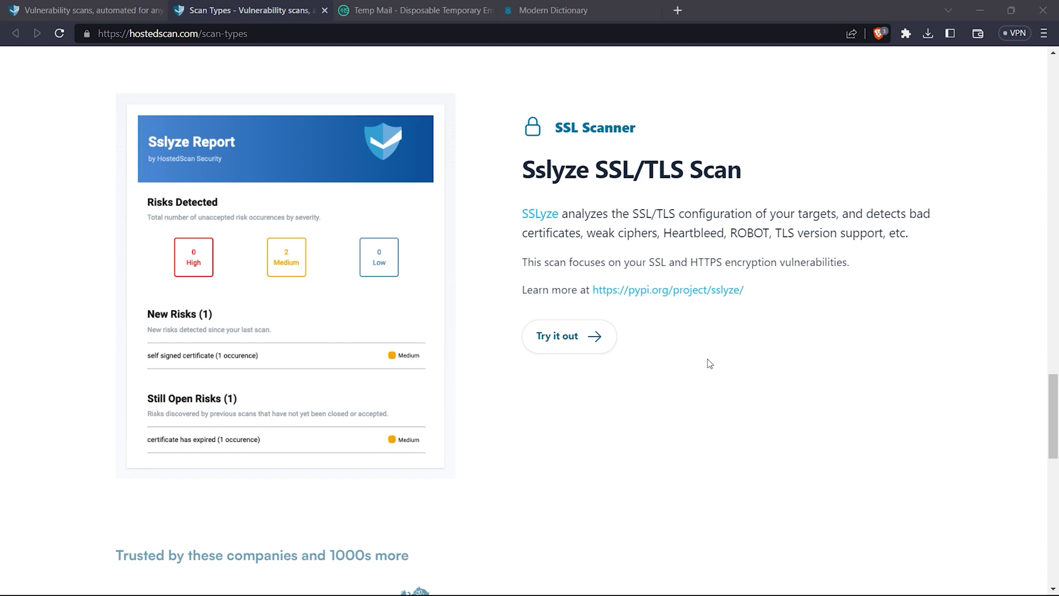
scroll(722, 391, "up", 1)
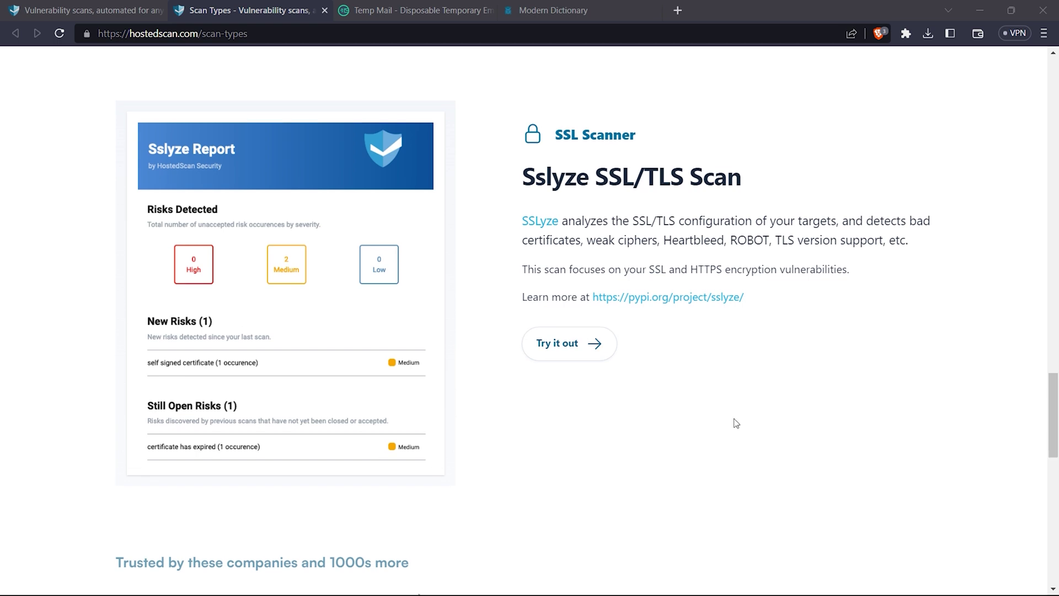
scroll(735, 423, "up", 7)
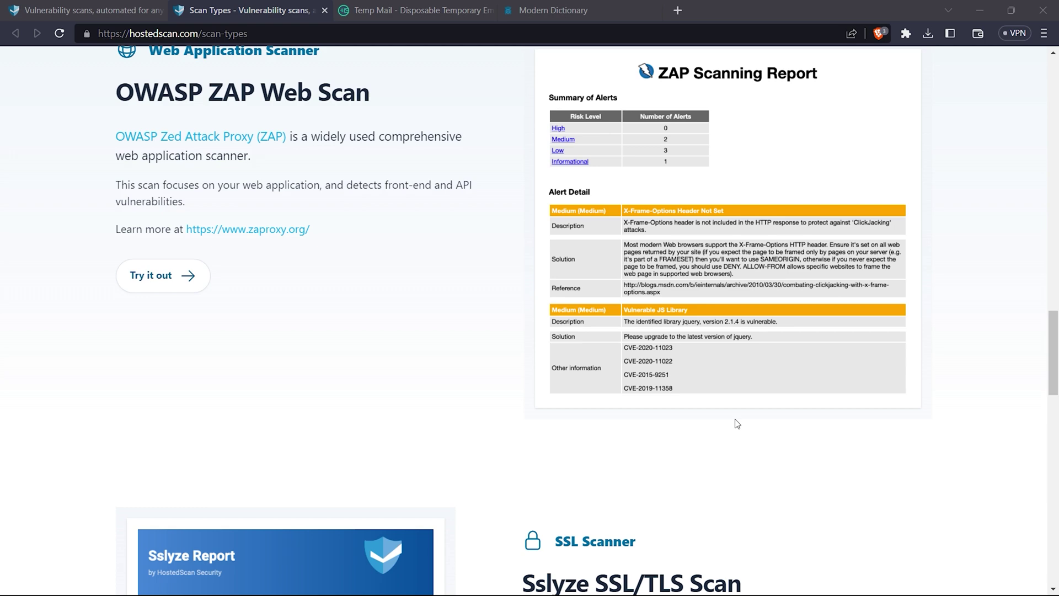
scroll(733, 421, "up", 10)
scroll(540, 371, "up", 3)
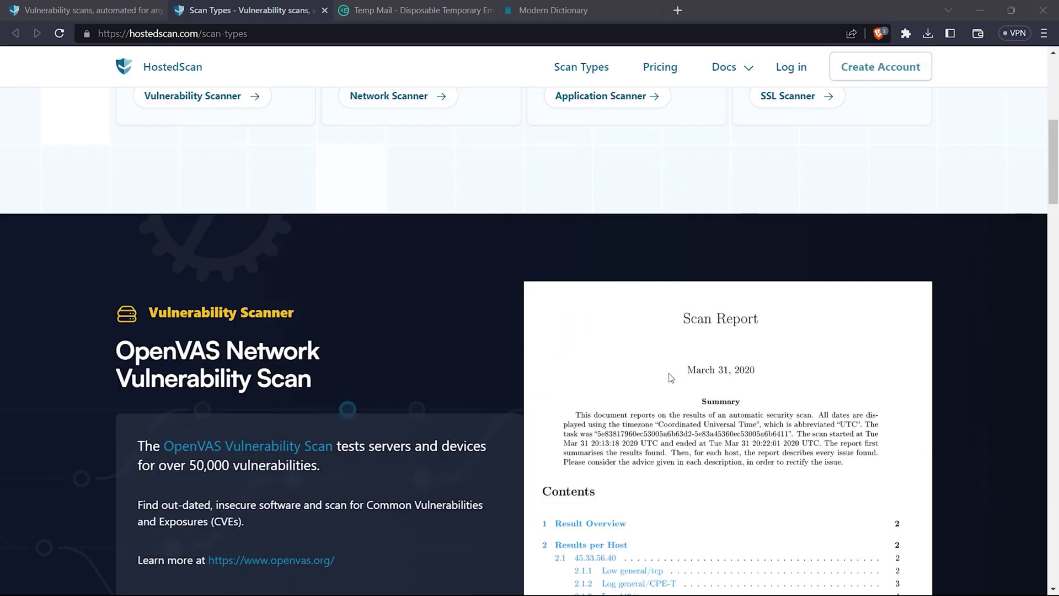
scroll(670, 374, "up", 8)
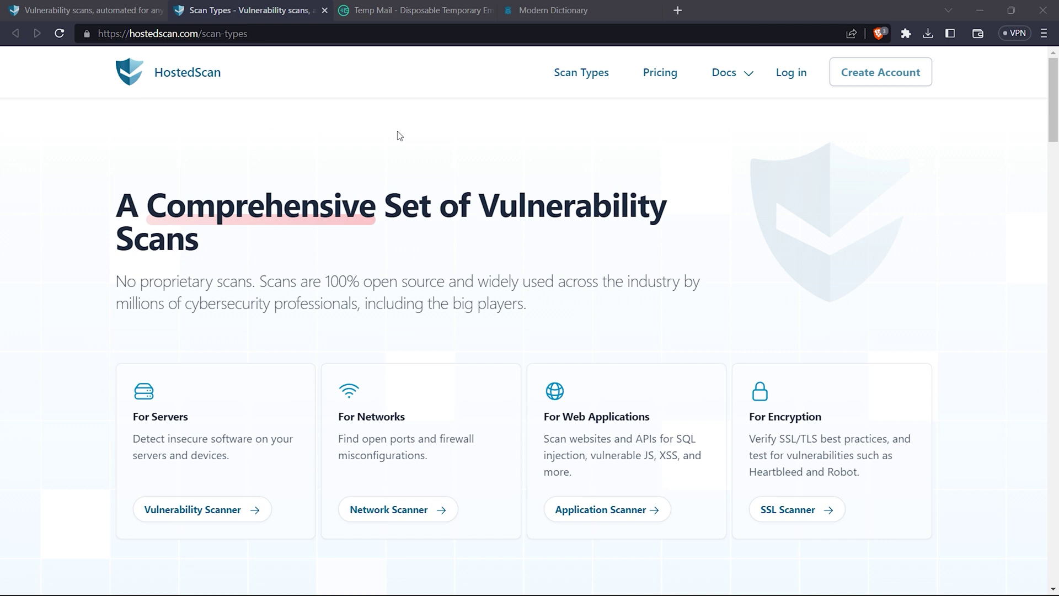
left_click(650, 88)
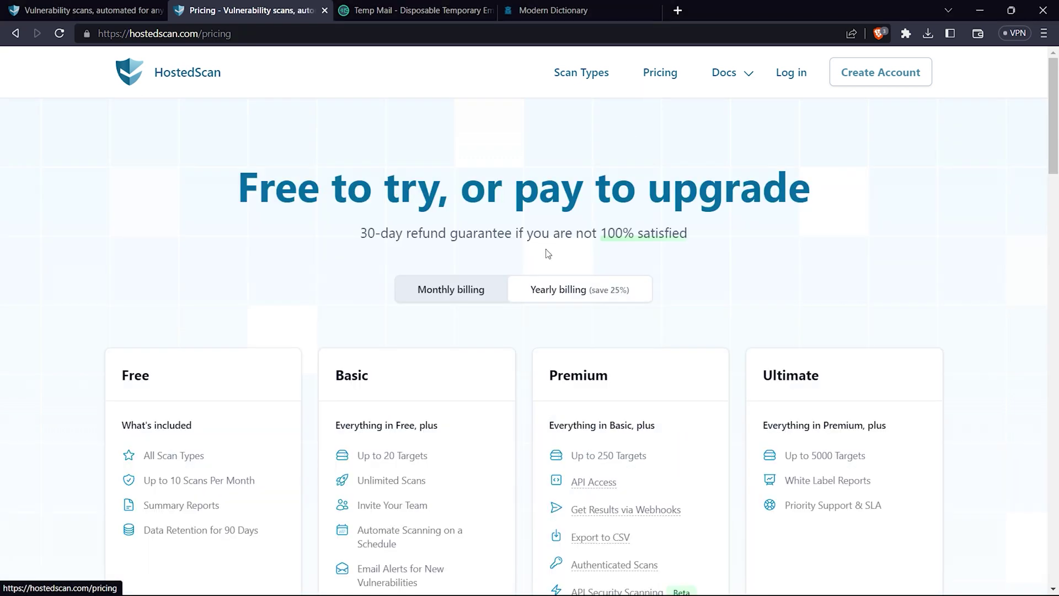
scroll(521, 231, "down", 4)
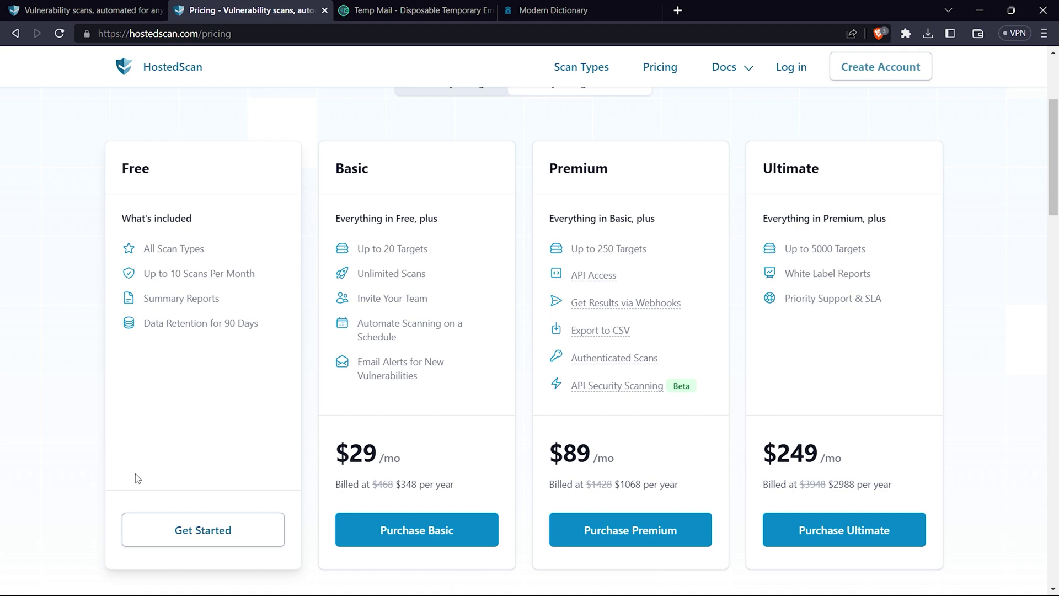
Step: Request a HostedScan sign-in link sent to the copied Temp Mail address
scroll(350, 286, "up", 3)
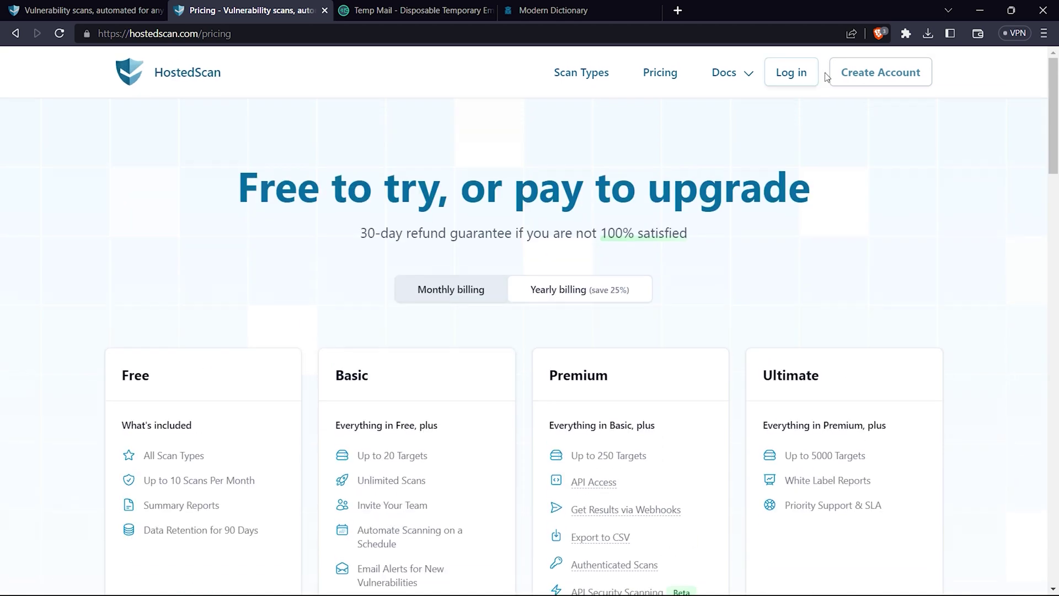
left_click(797, 81)
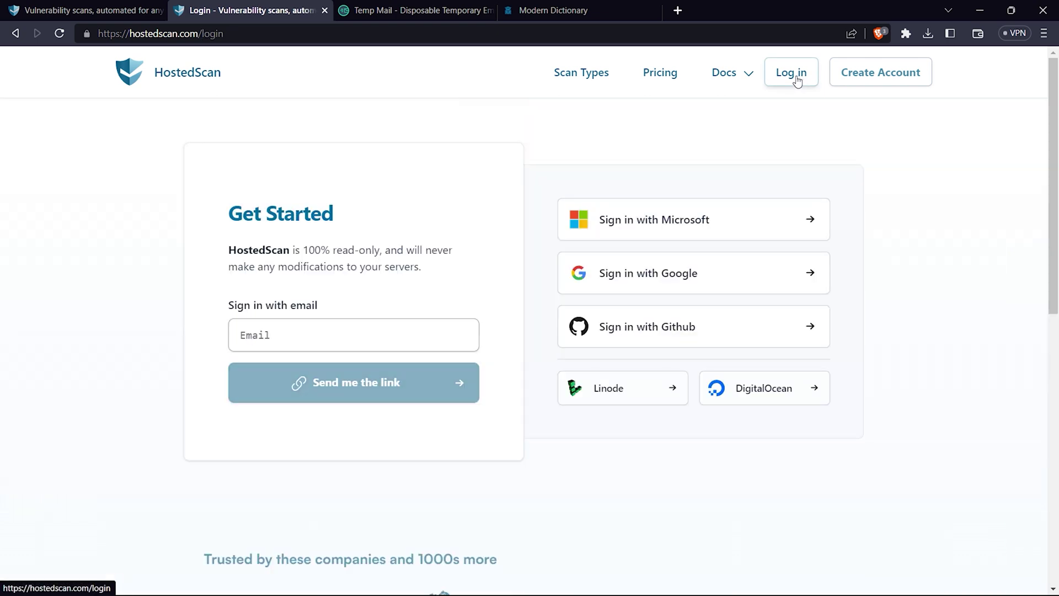
left_click(361, 344)
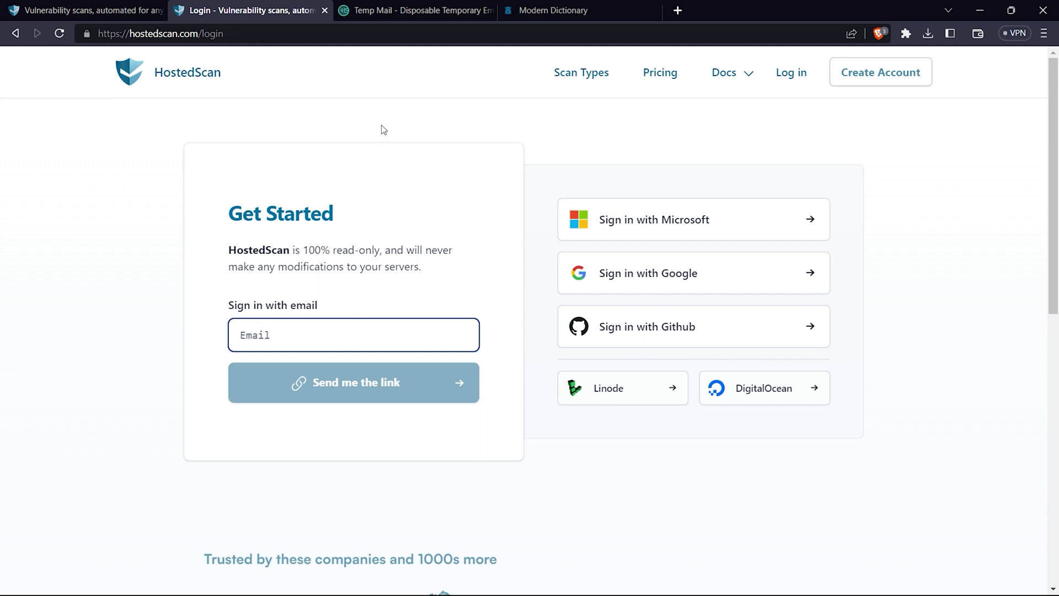
left_click(364, 10)
left_click(664, 188)
left_click(256, 11)
key("ctrl+v")
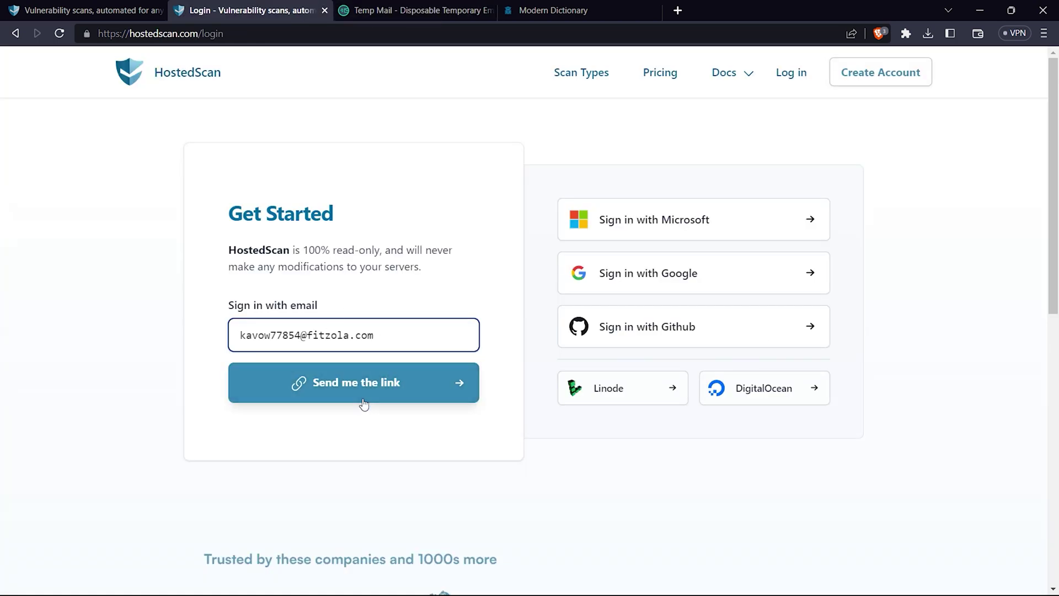
left_click(363, 402)
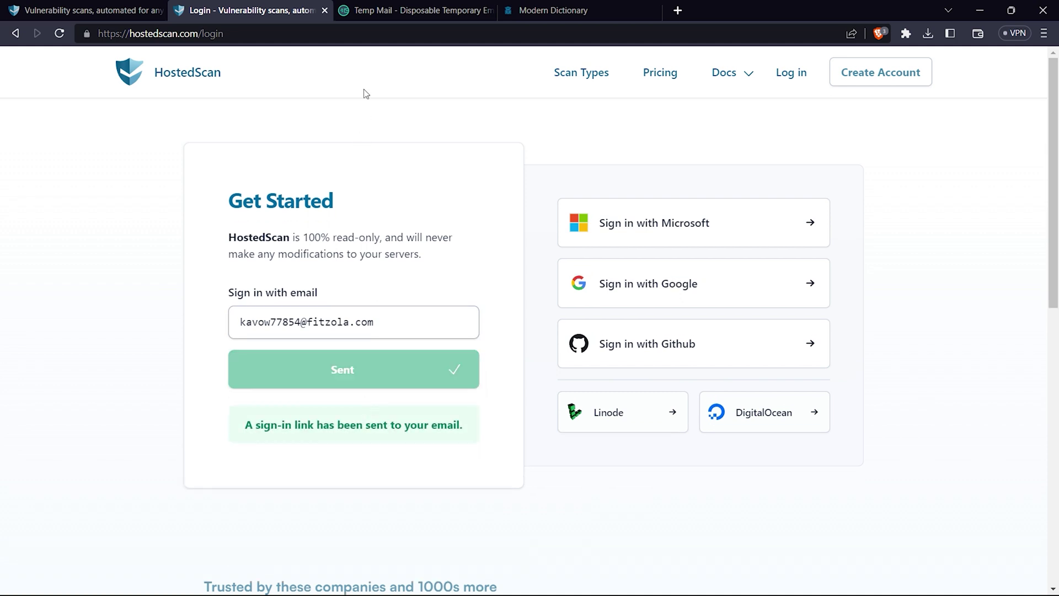
Step: Open the HostedScan sign-in email in Temp Mail and continue sign-in
left_click(378, 16)
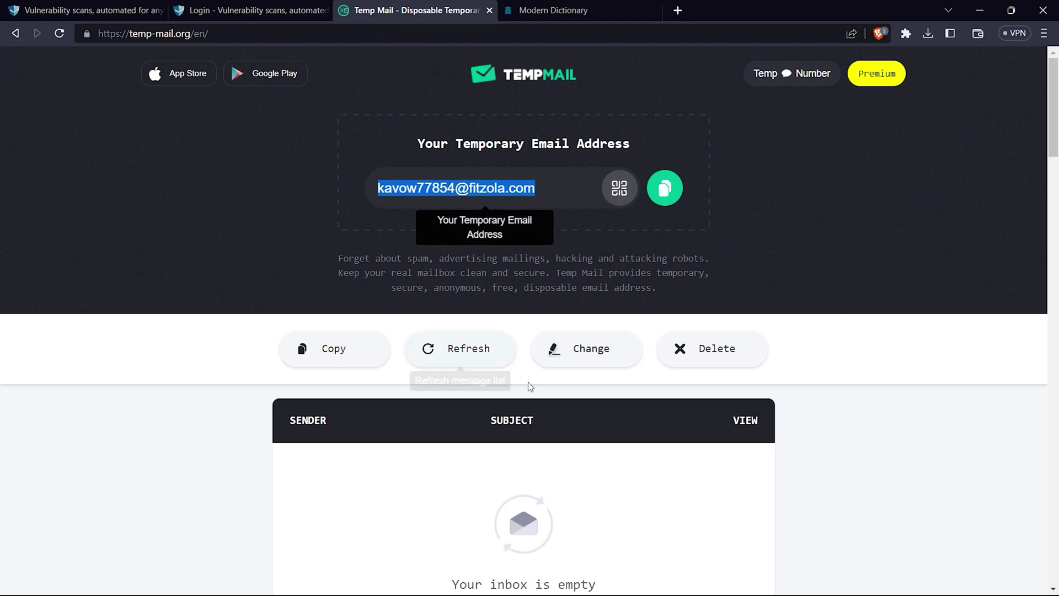
scroll(524, 389, "down", 3)
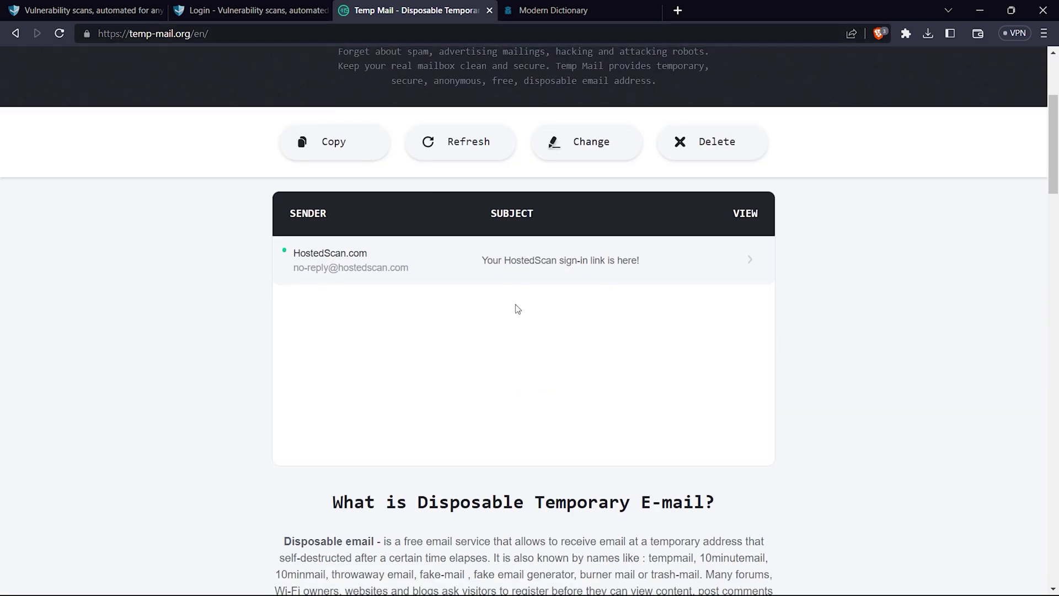
left_click(463, 269)
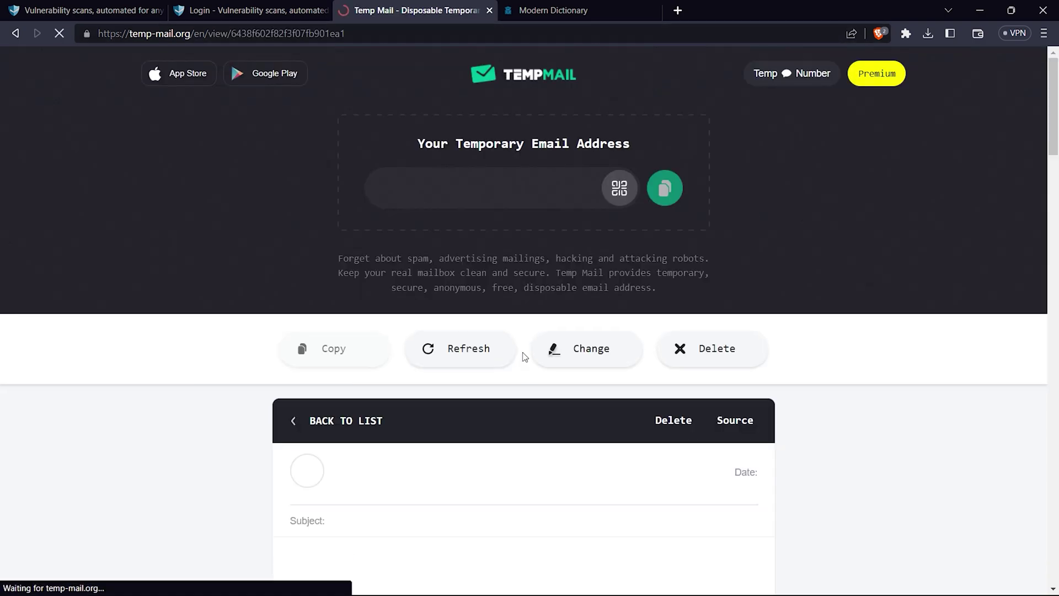
scroll(525, 402, "down", 6)
left_click(403, 248)
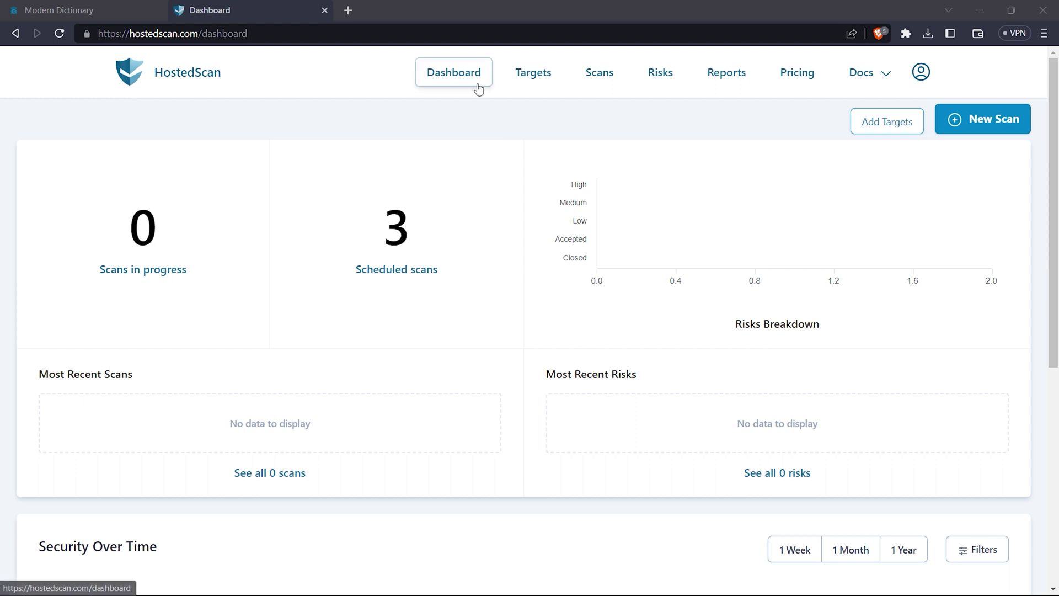
Step: Review the Dashboard charts: 0 scans in progress, 3 scheduled, no recent scans or risks
left_click(430, 74)
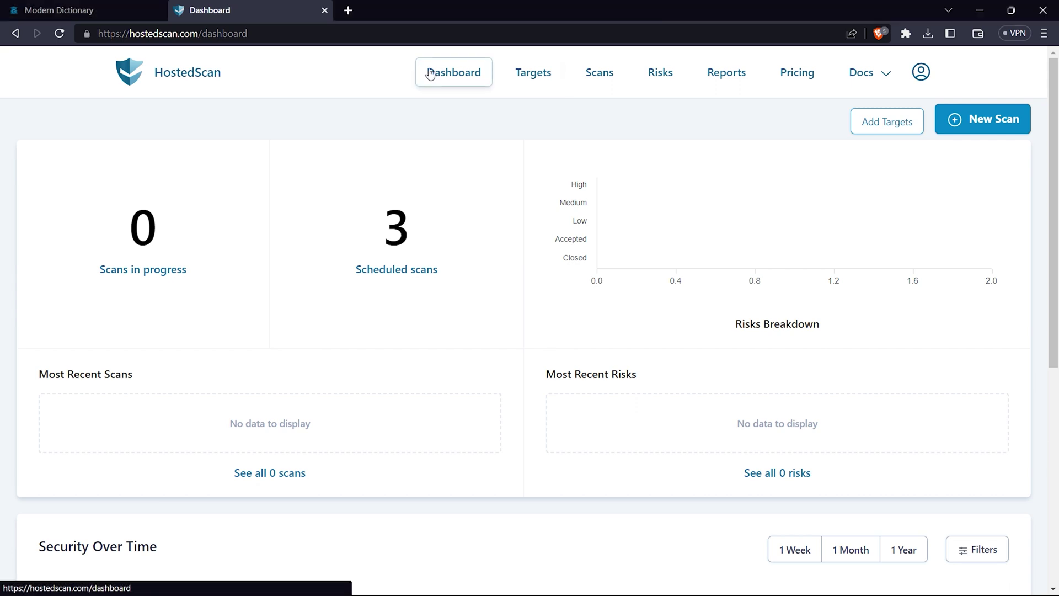
scroll(463, 210, "down", 7)
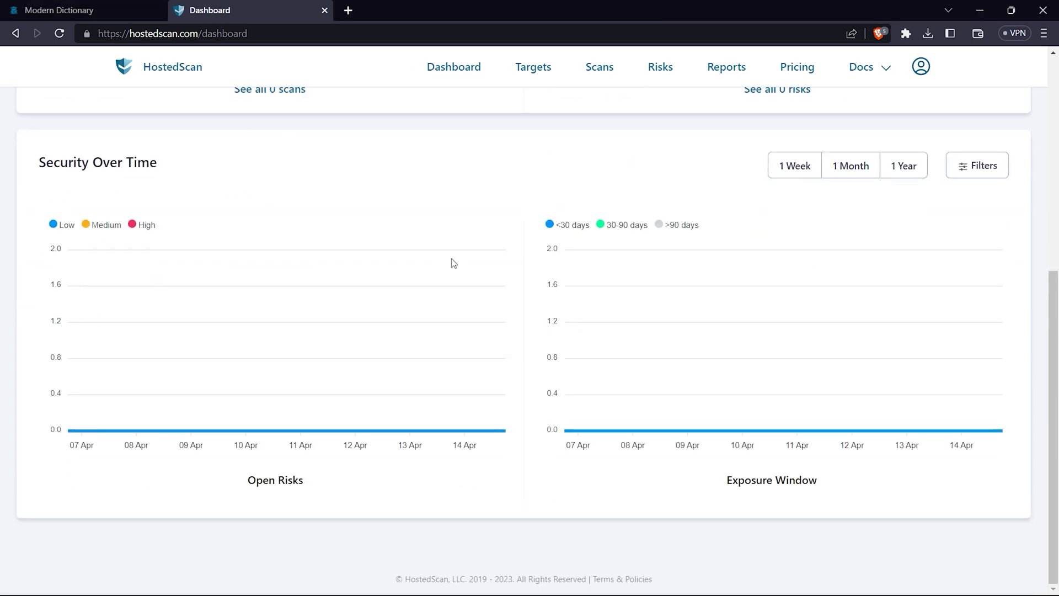
scroll(435, 246, "up", 7)
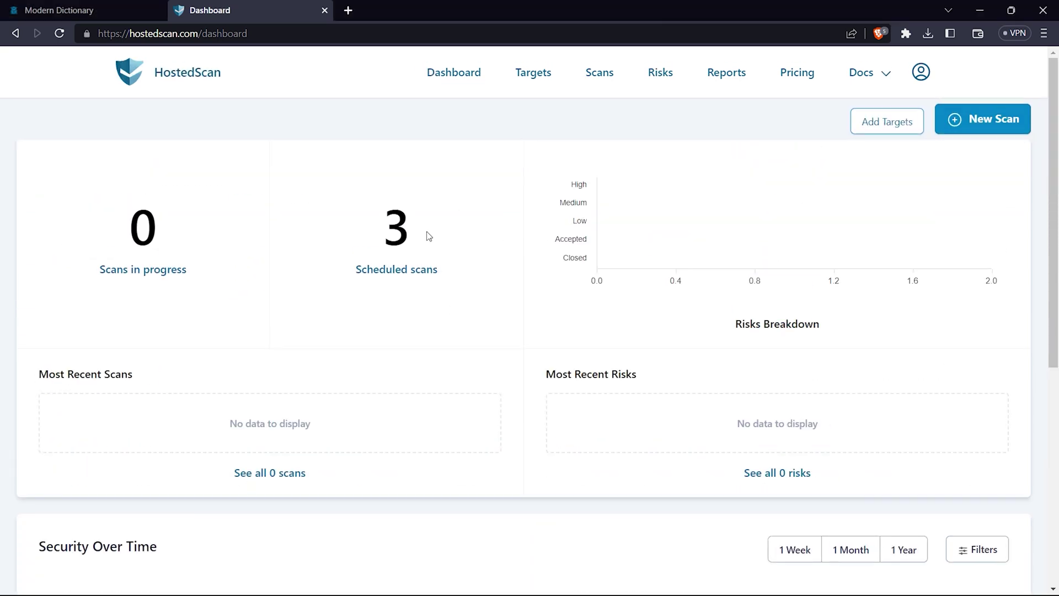
scroll(429, 236, "down", 3)
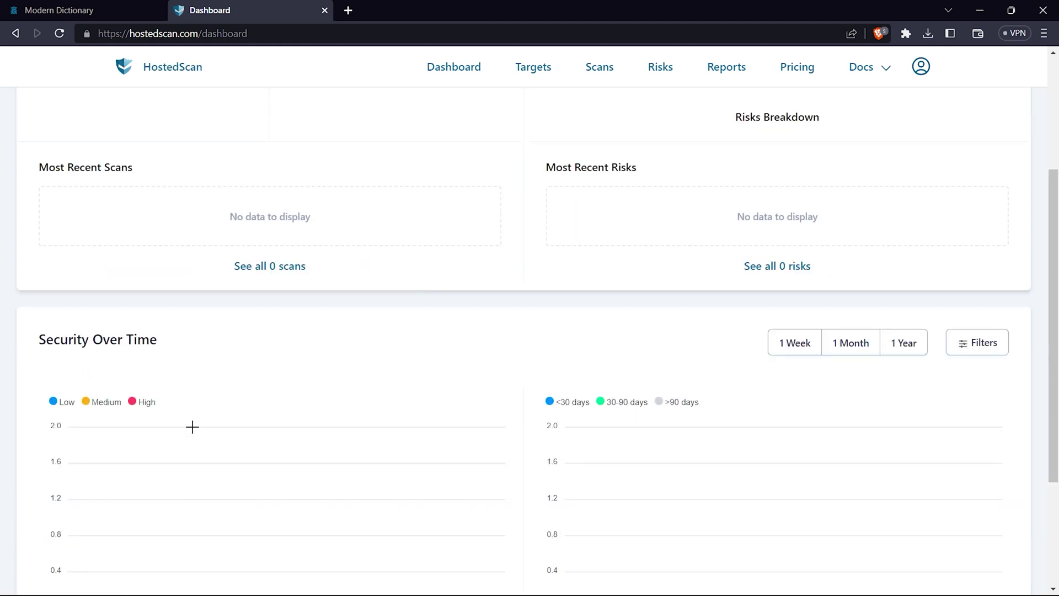
scroll(725, 373, "up", 3)
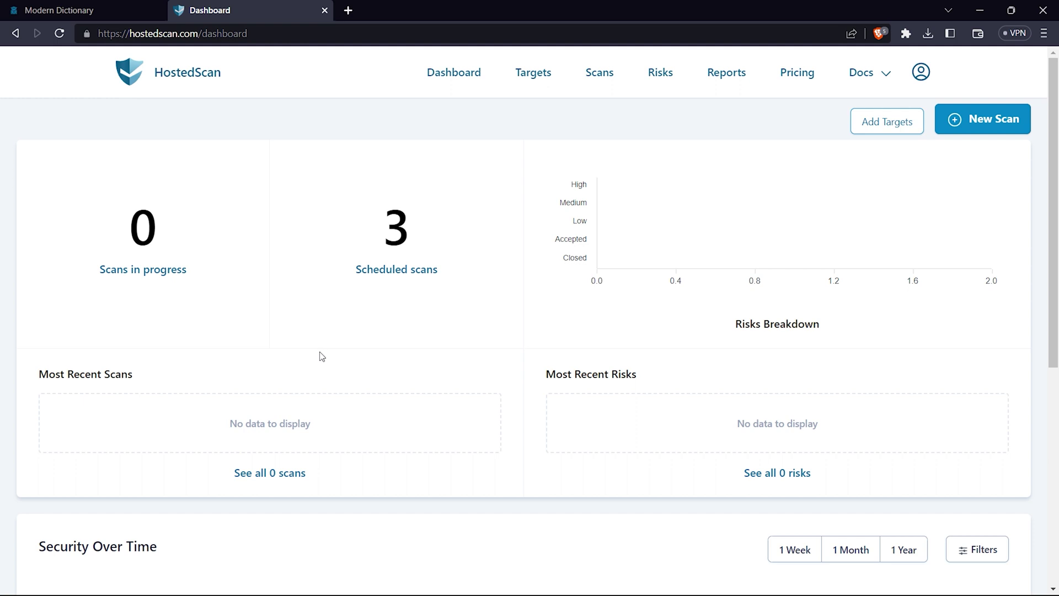
Step: Go to Targets, look over the Add Targets import options, and close the form without adding any
left_click(536, 72)
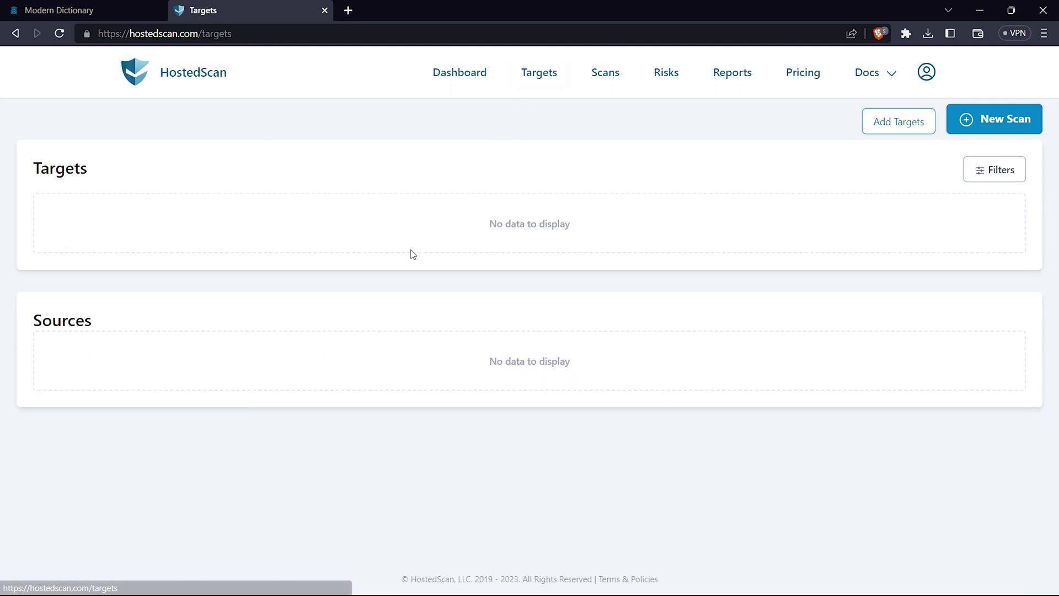
left_click(891, 127)
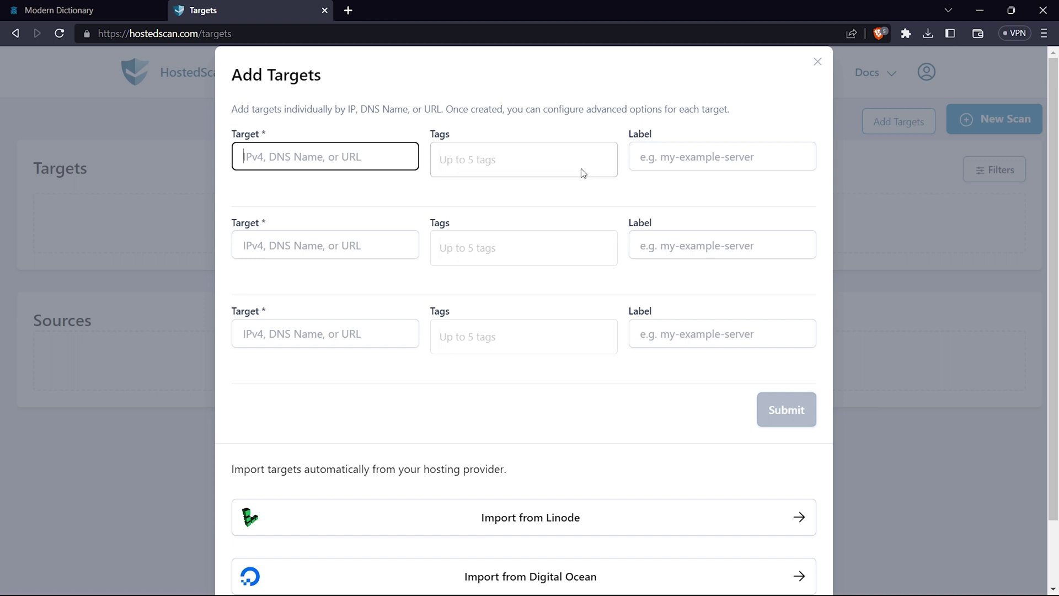
scroll(607, 232, "down", 2)
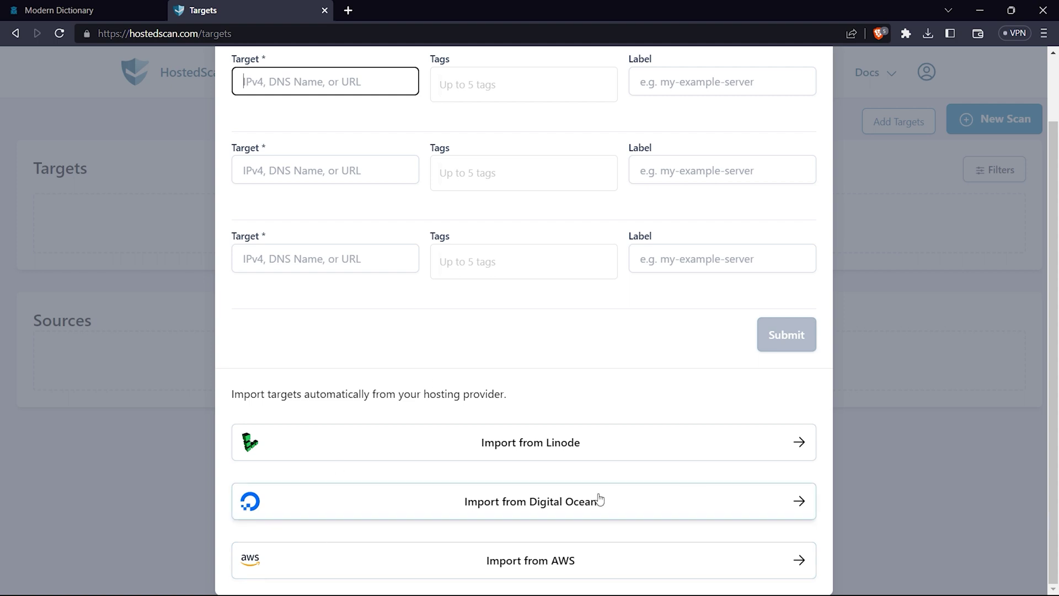
scroll(886, 373, "up", 2)
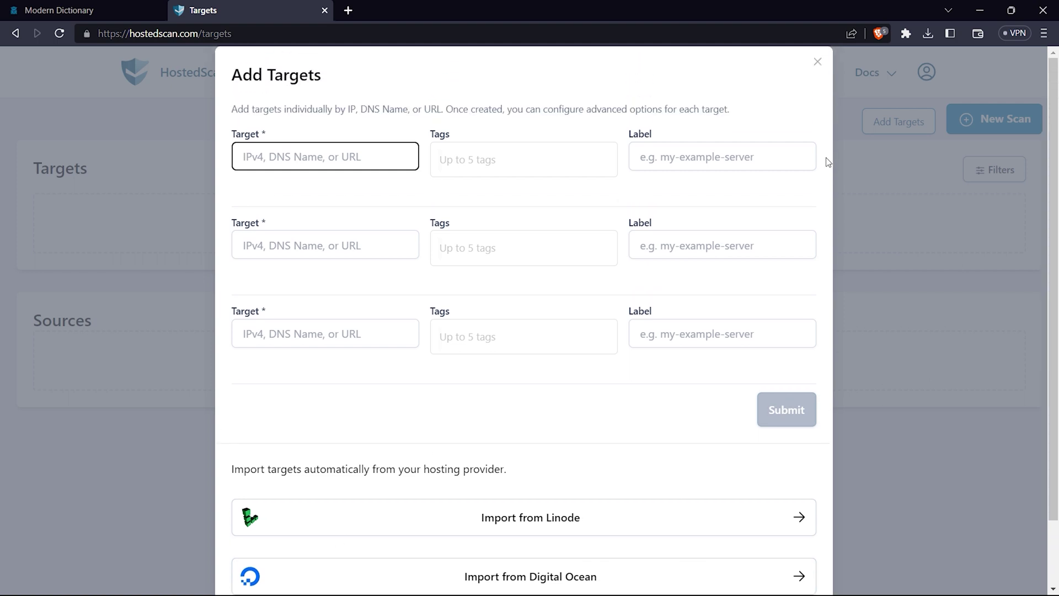
left_click(816, 61)
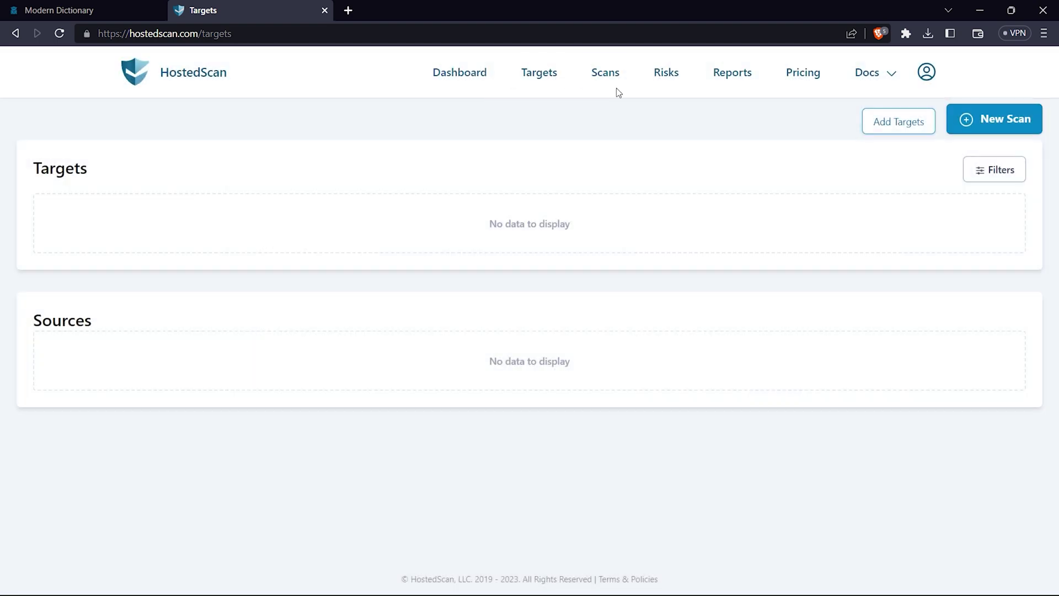
Step: View the three monthly scheduled scans (OpenVAS, OWASP ZAP, Nmap), then the empty Risks page
left_click(606, 77)
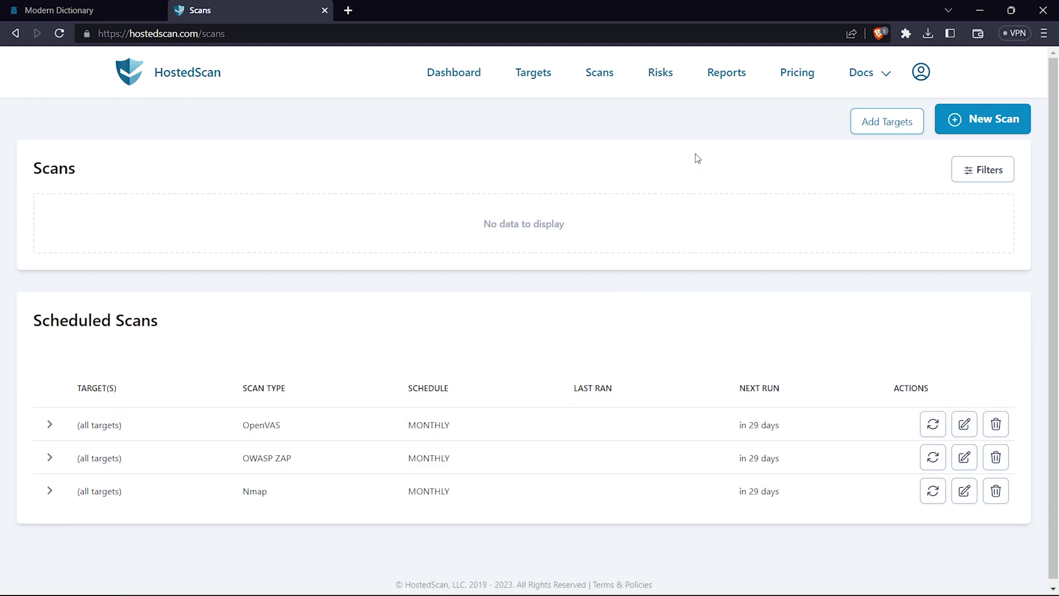
left_click(669, 84)
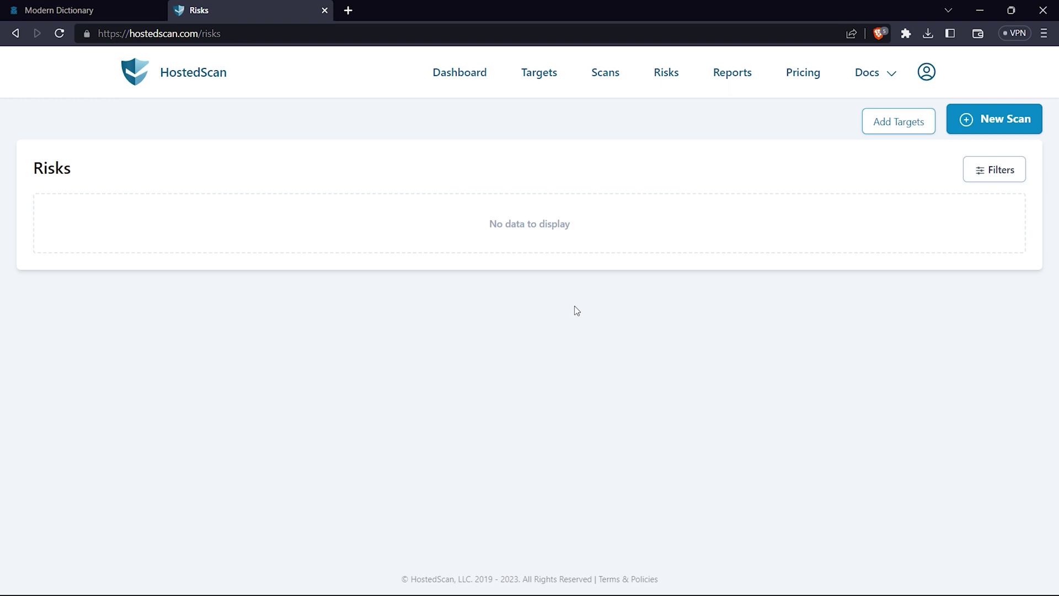
Step: On Reports, review the Scan Type, Risk Status and Risk Threat Level filter choices
left_click(741, 84)
left_click(271, 246)
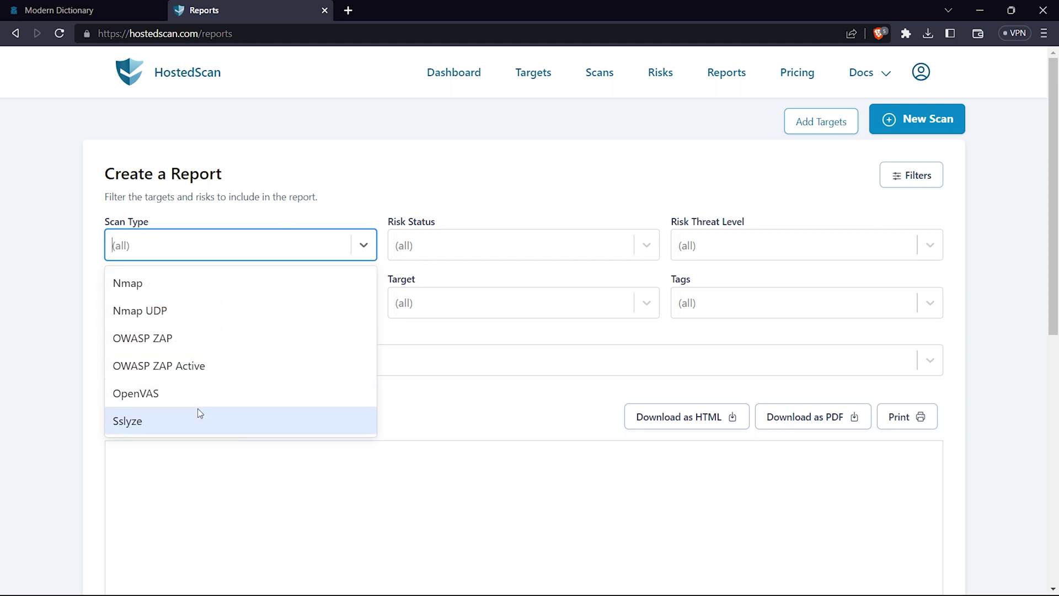
left_click(423, 250)
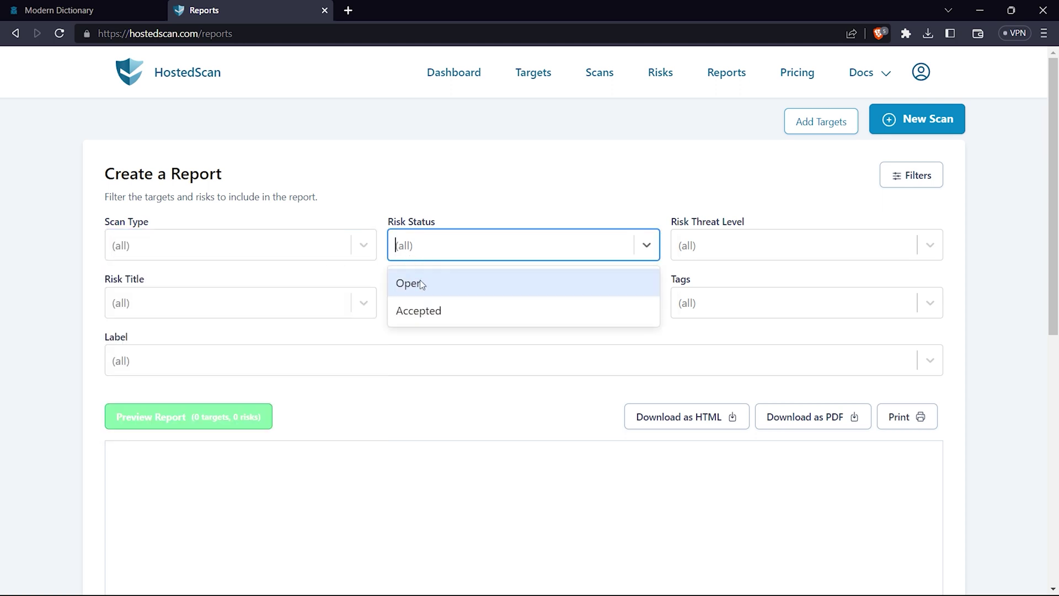
left_click(715, 252)
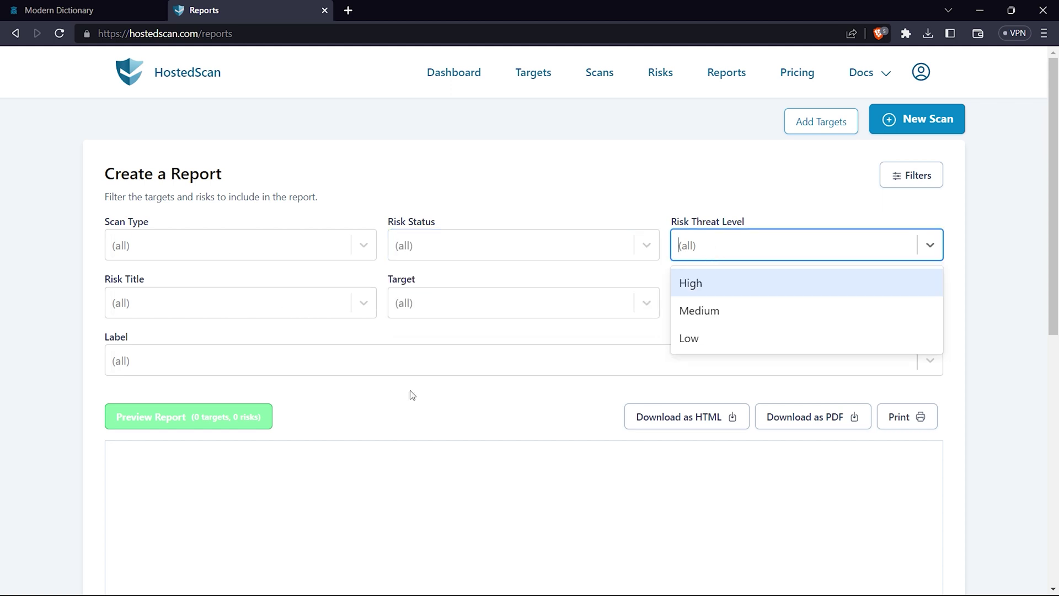
left_click(605, 462)
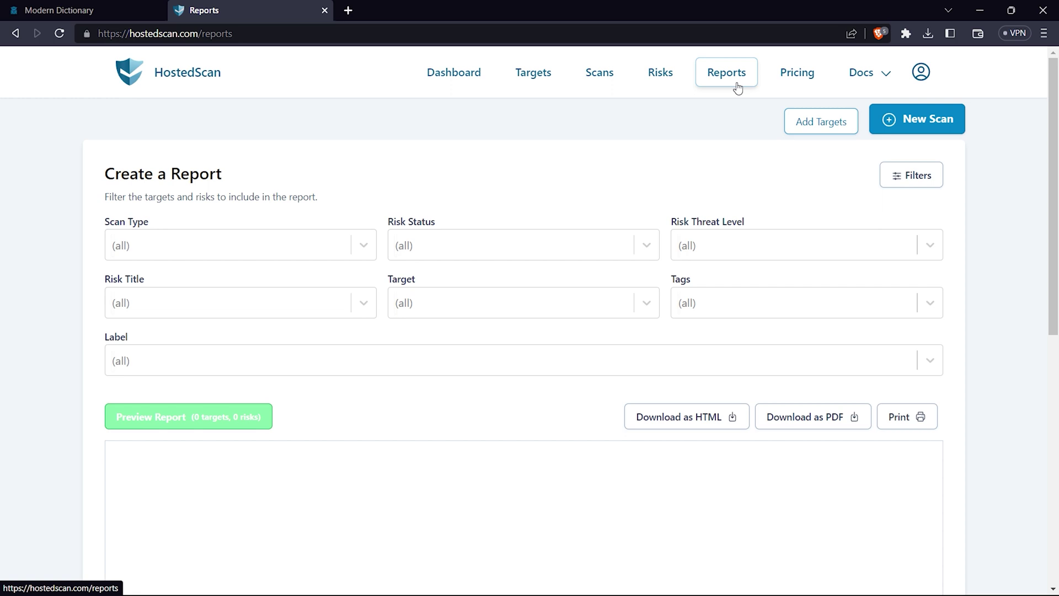
Step: Check the Docs menu links, then bring up the New Scan dialog
left_click(861, 73)
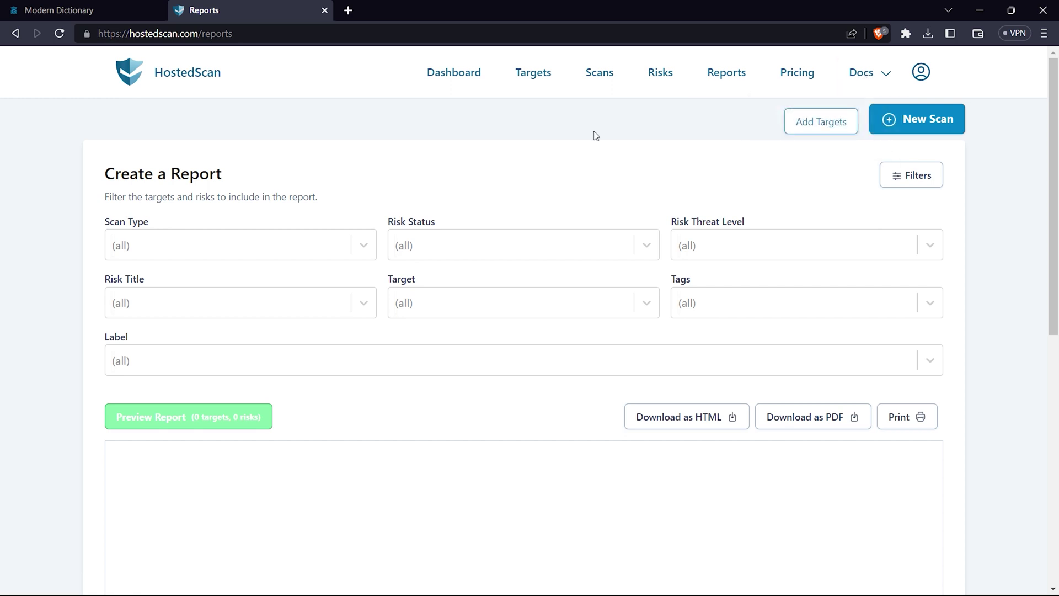
left_click(859, 82)
left_click(894, 120)
left_click(928, 85)
Step: Select all six scan types, proceed to targets, and toggle Select by tag(s) on and off
left_click(918, 126)
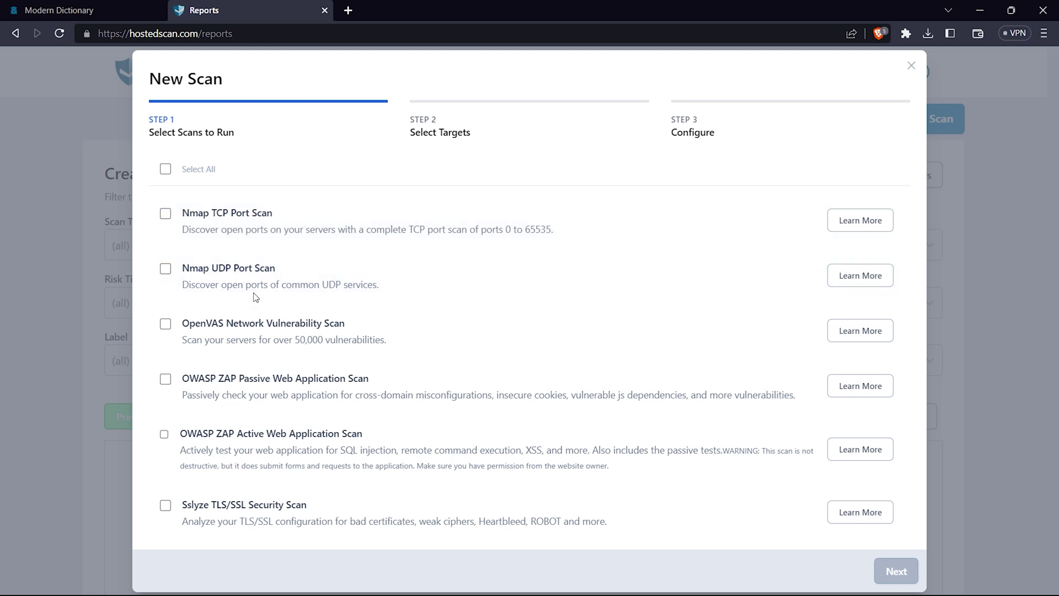
left_click(165, 169)
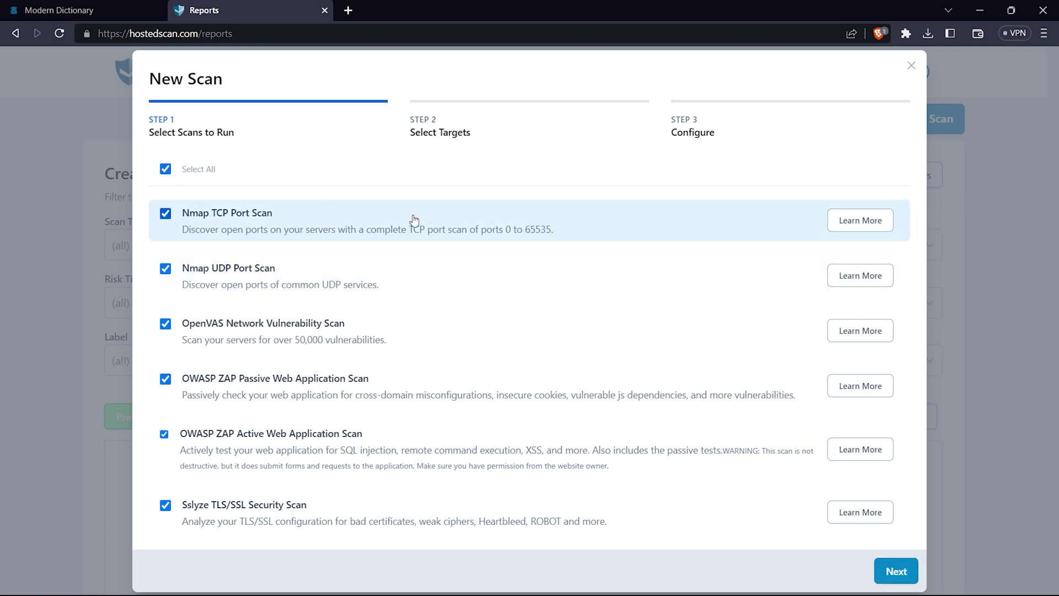
left_click(896, 574)
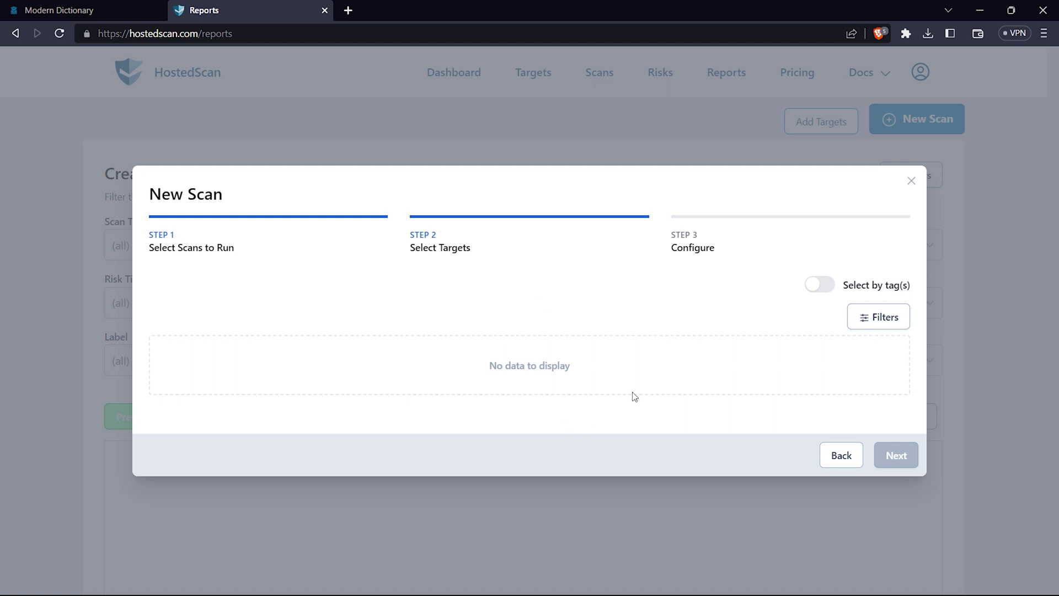
left_click(817, 286)
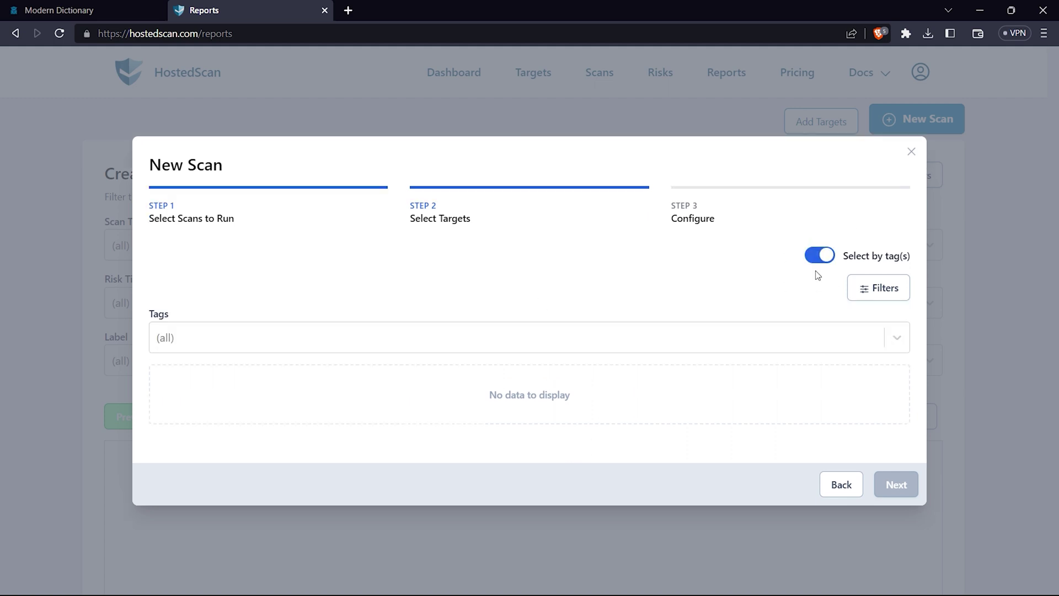
left_click(820, 256)
Step: Add moderndictionary.vercel.app, copied from the Modern Dictionary tab, as a manual target
left_click(910, 180)
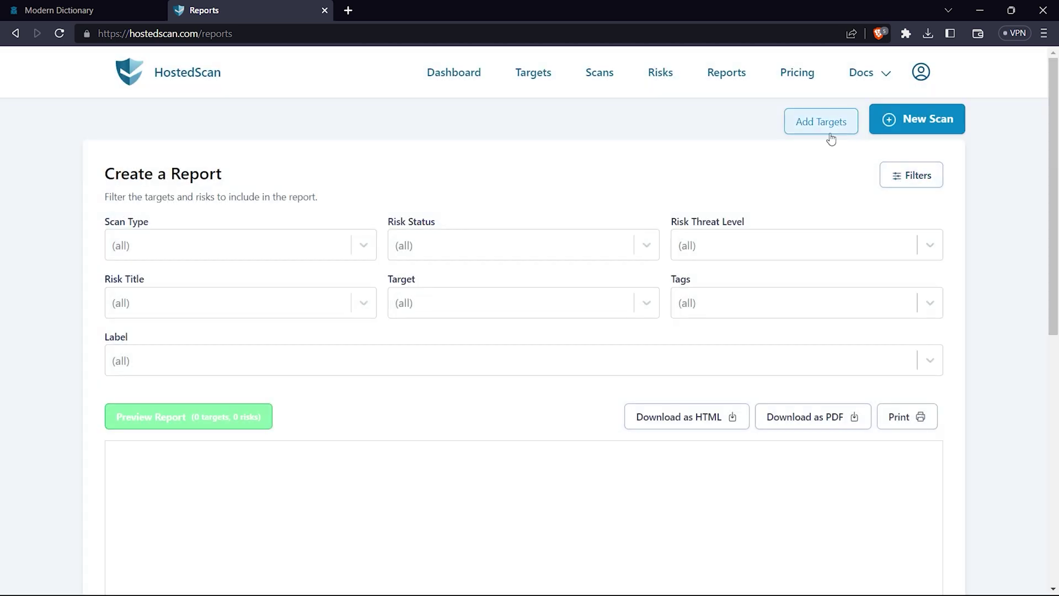
left_click(822, 122)
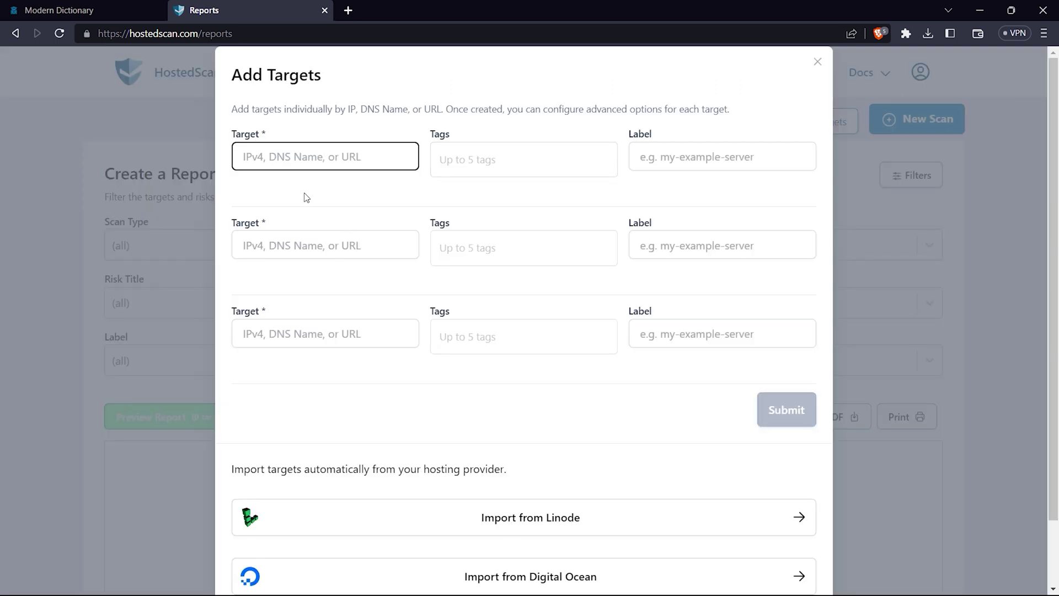
left_click(60, 10)
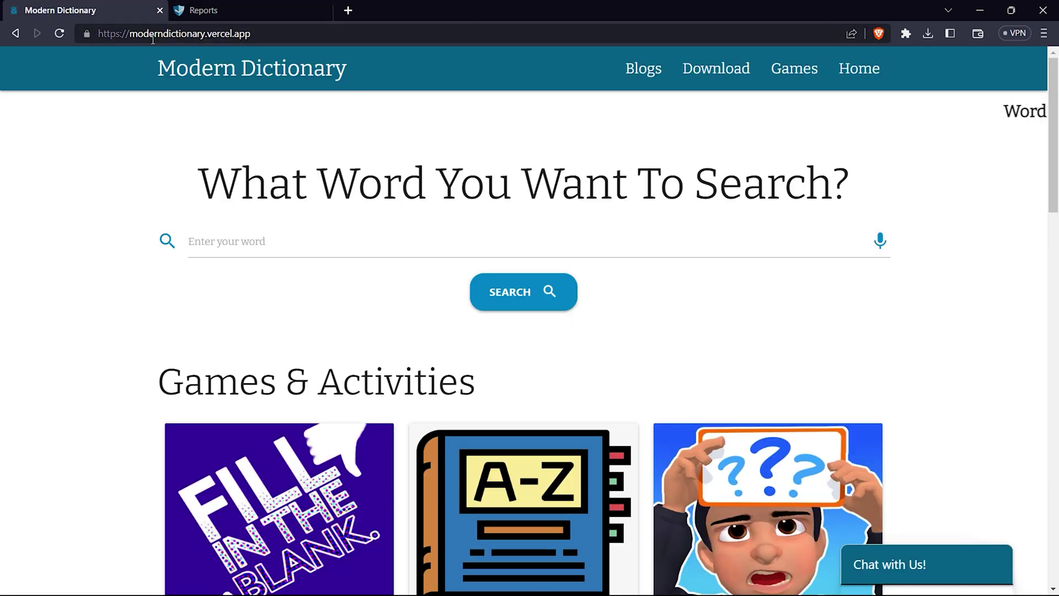
left_click_drag(251, 33, 131, 42)
key("ctrl+c")
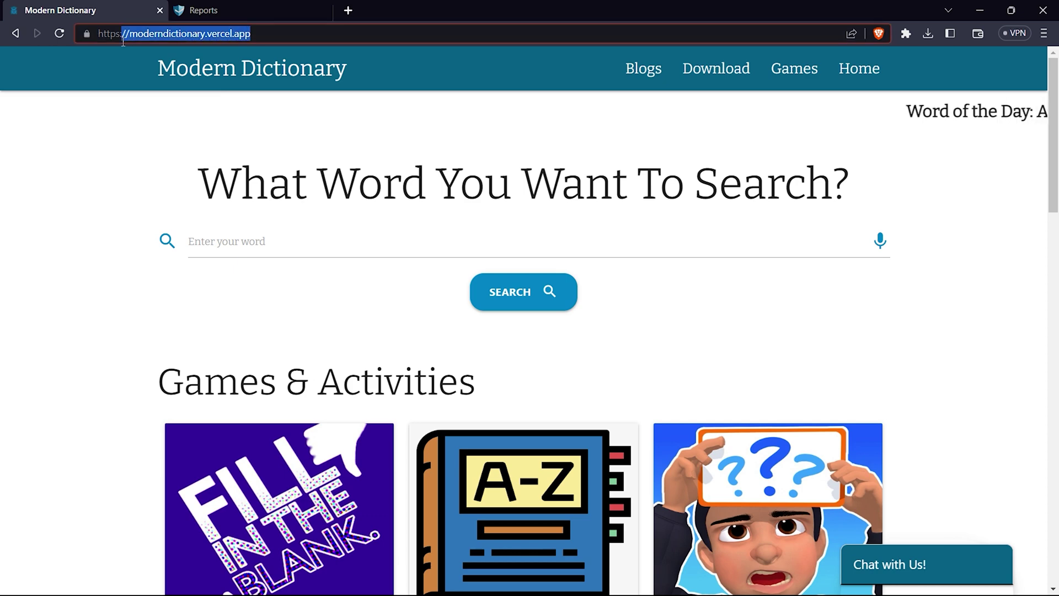
left_click(208, 9)
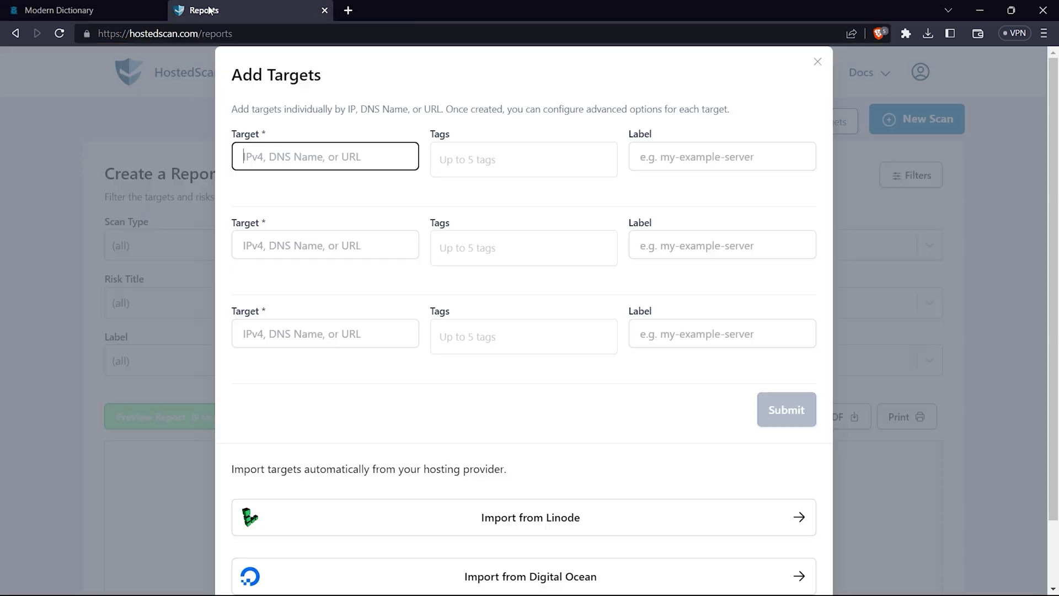
key("ctrl+v")
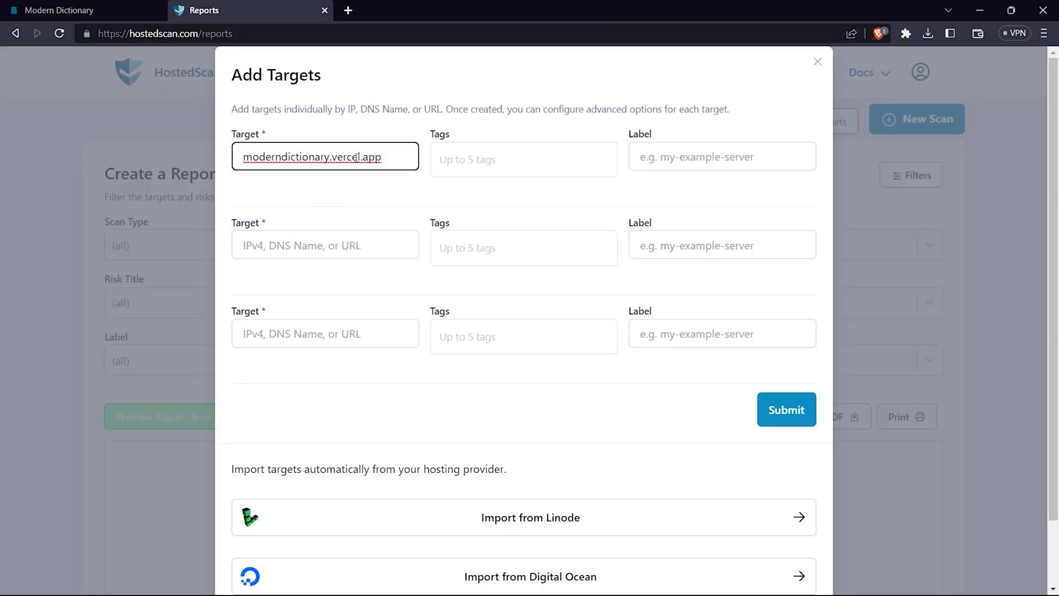
left_click(435, 397)
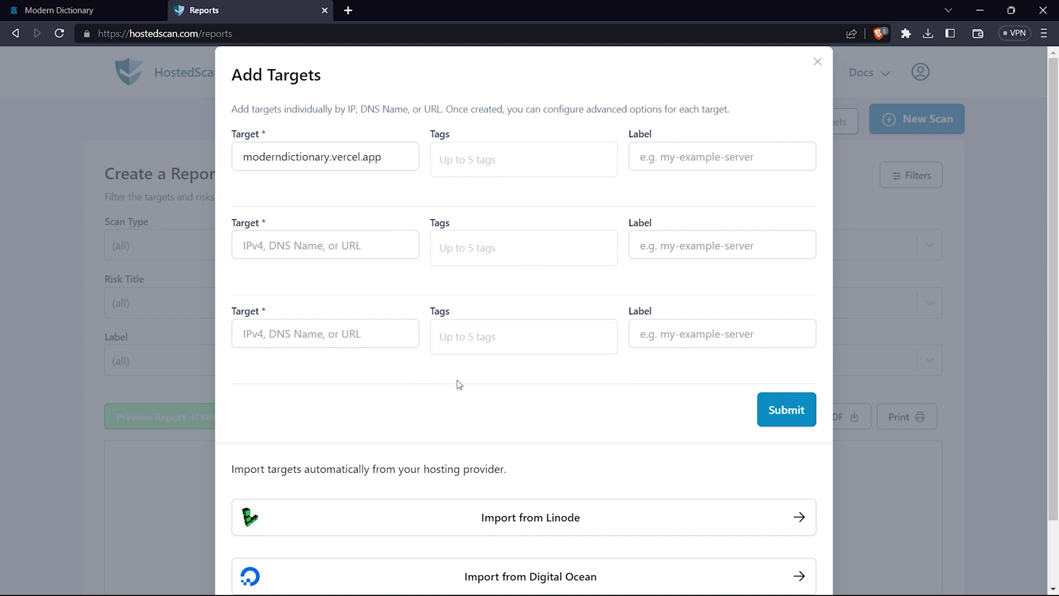
left_click(786, 411)
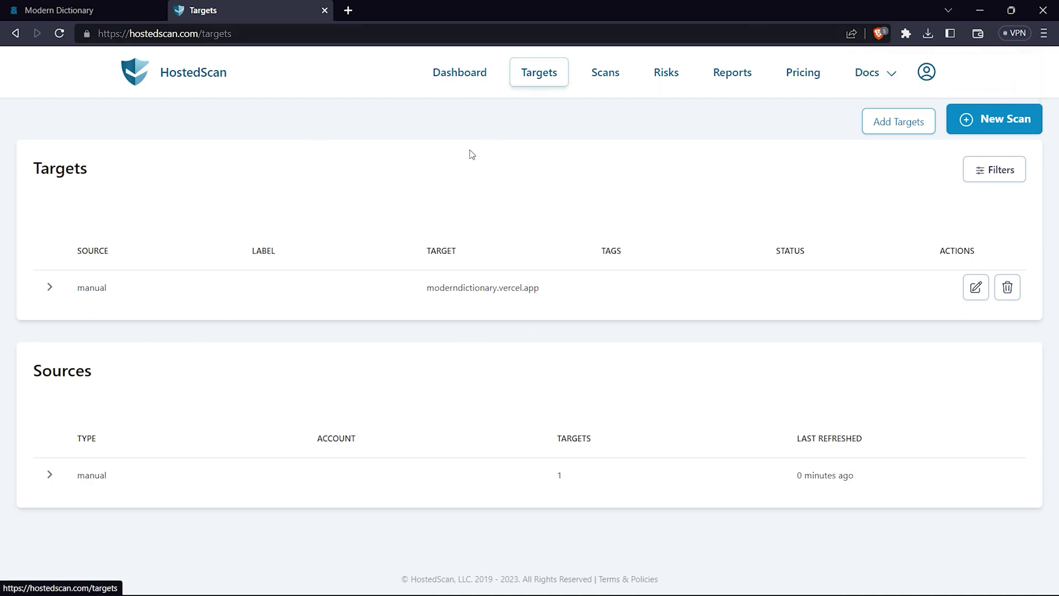
Step: Start a new scan with all six scan types targeting moderndictionary.vercel.app, reaching the Configure step
left_click(974, 125)
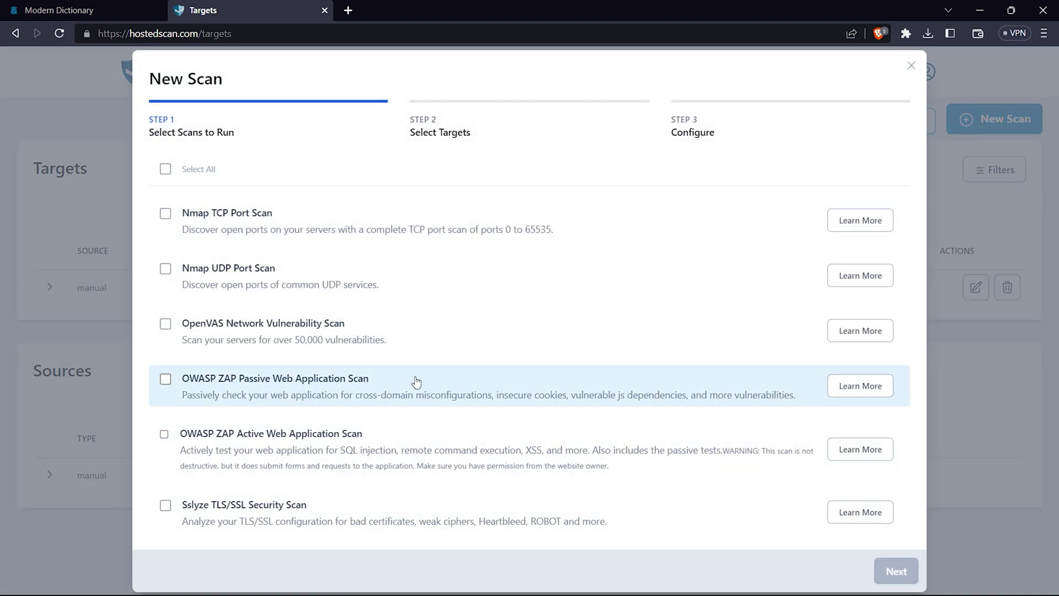
left_click(165, 170)
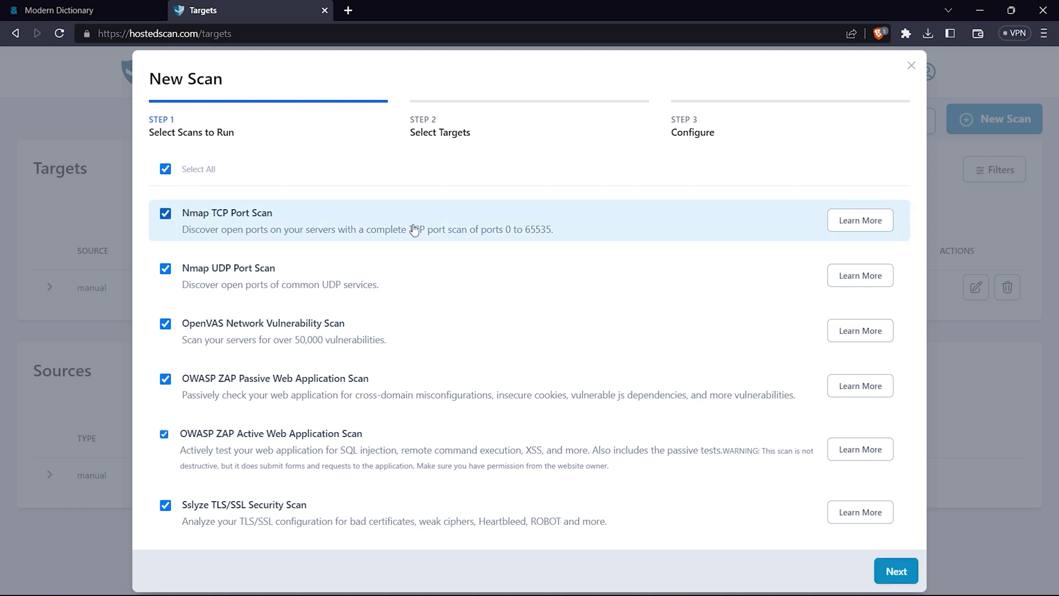
left_click(895, 572)
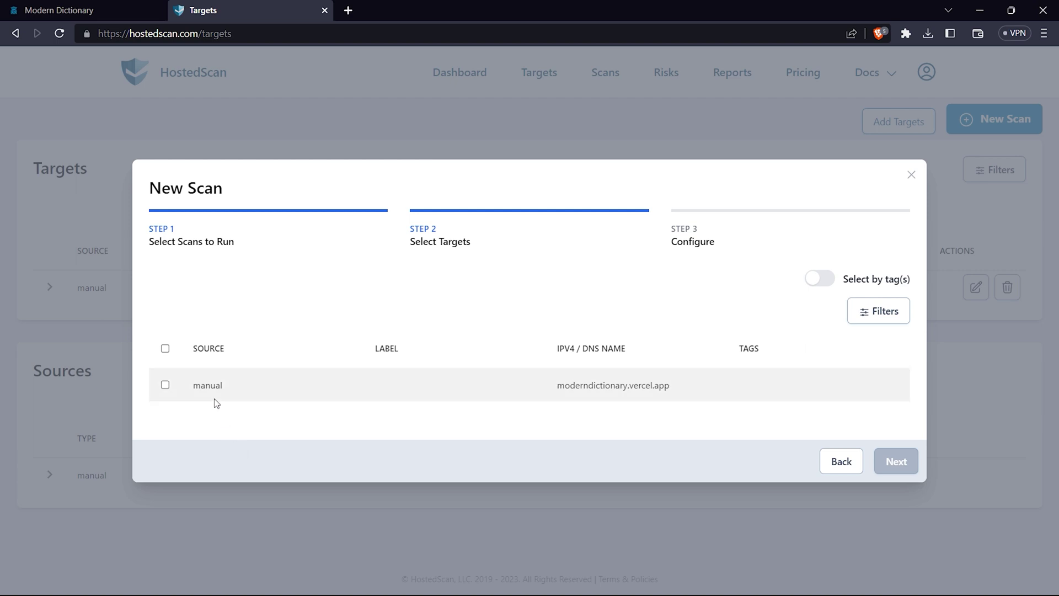
left_click(166, 386)
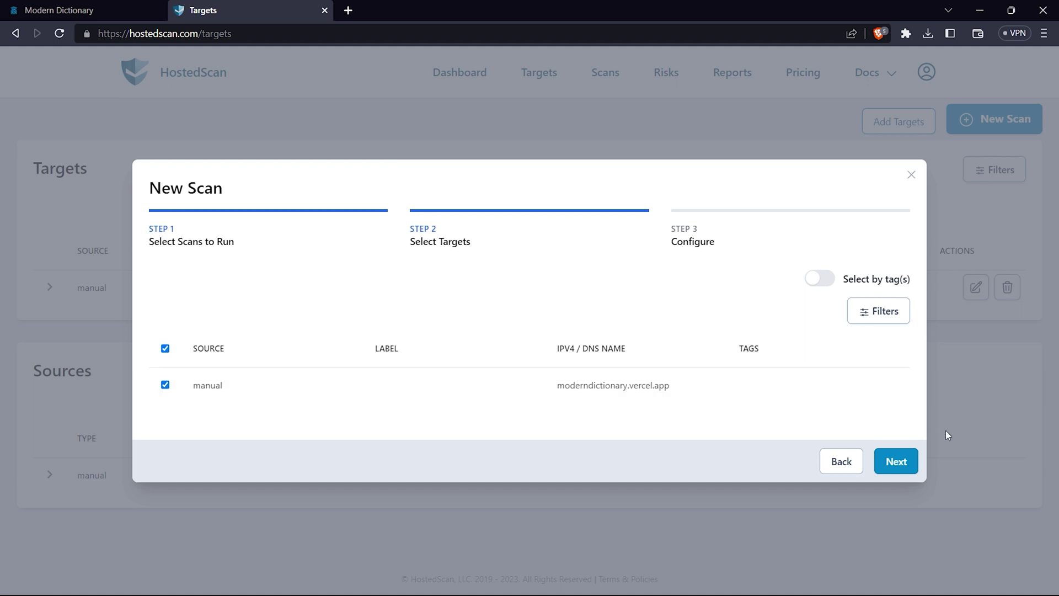
left_click(893, 462)
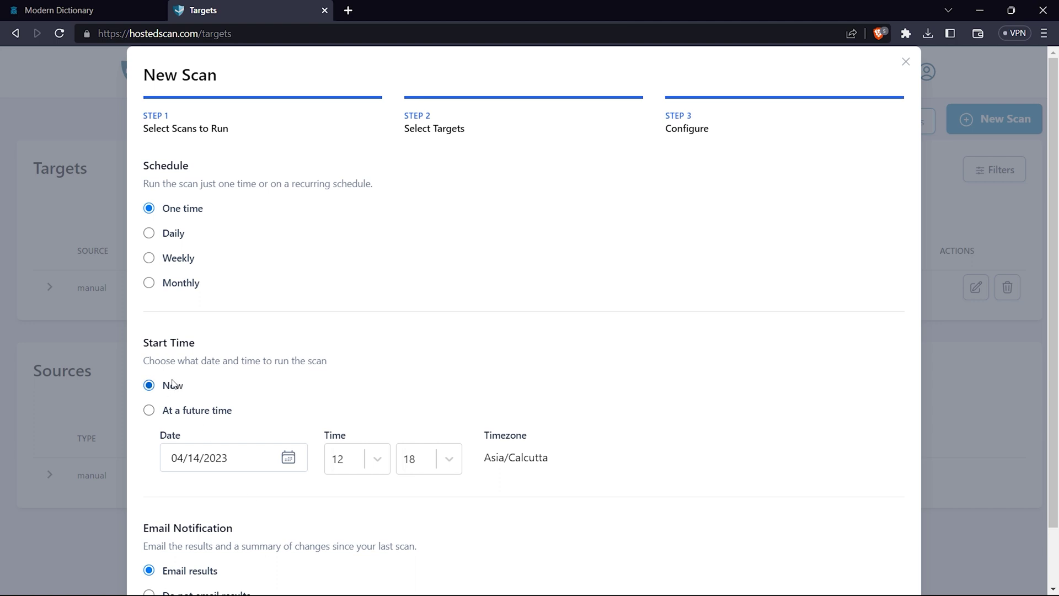
Step: Choose 'Do not email results' and submit the one-time scan starting Now
scroll(158, 395, "down", 2)
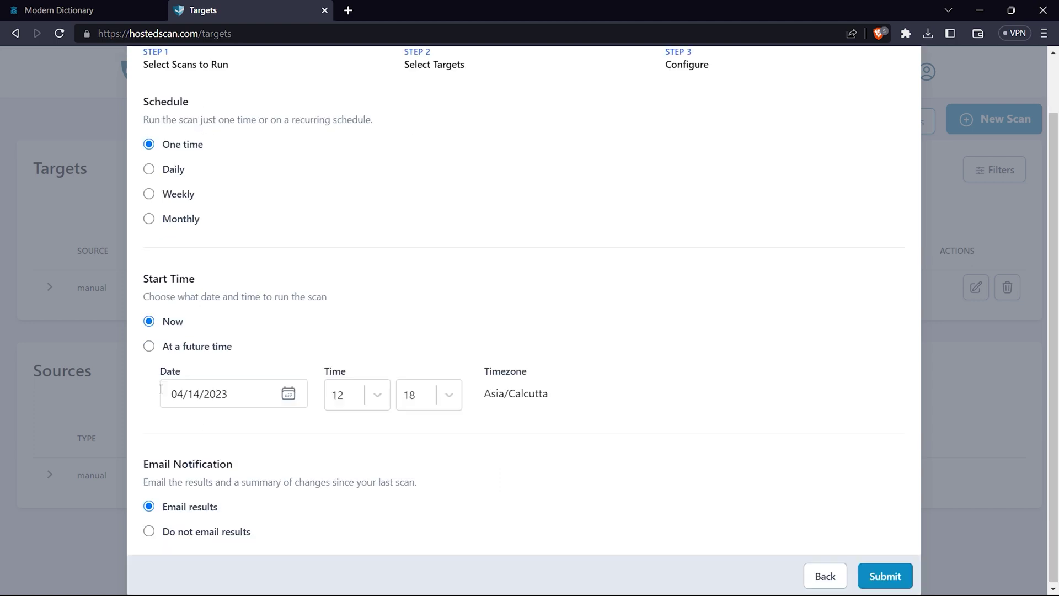
left_click(150, 530)
left_click(889, 574)
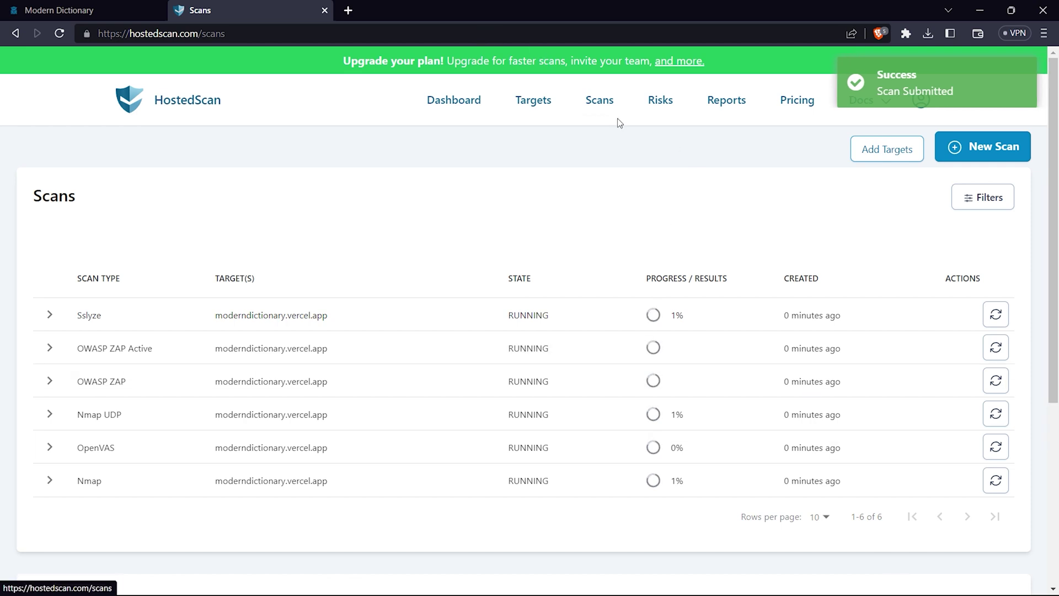
Step: Refresh the Scans list to confirm all six moderndictionary.vercel.app scans succeeded with HTML/JSON/PDF/XML results
left_click(606, 102)
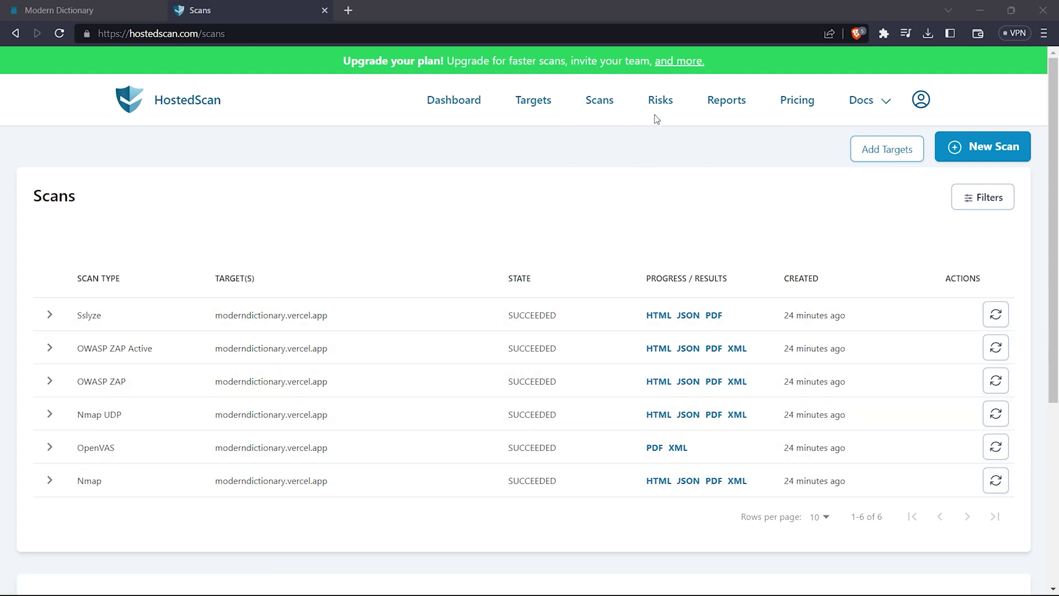
Step: Open the Risks list of Medium and Low findings for moderndictionary.vercel.app
left_click(660, 110)
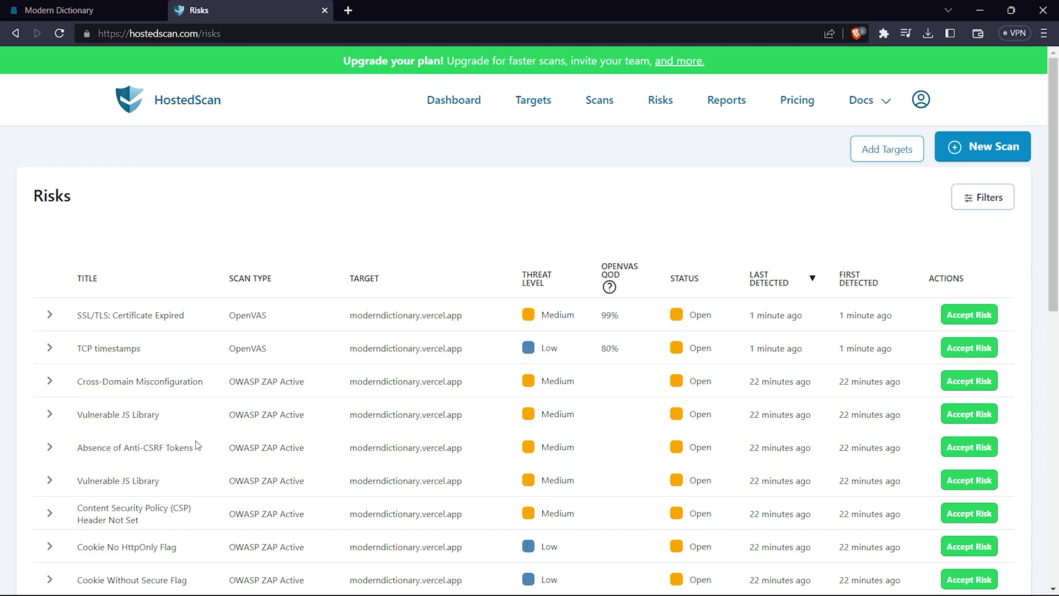
scroll(372, 434, "down", 7)
scroll(345, 419, "down", 3)
scroll(310, 494, "up", 10)
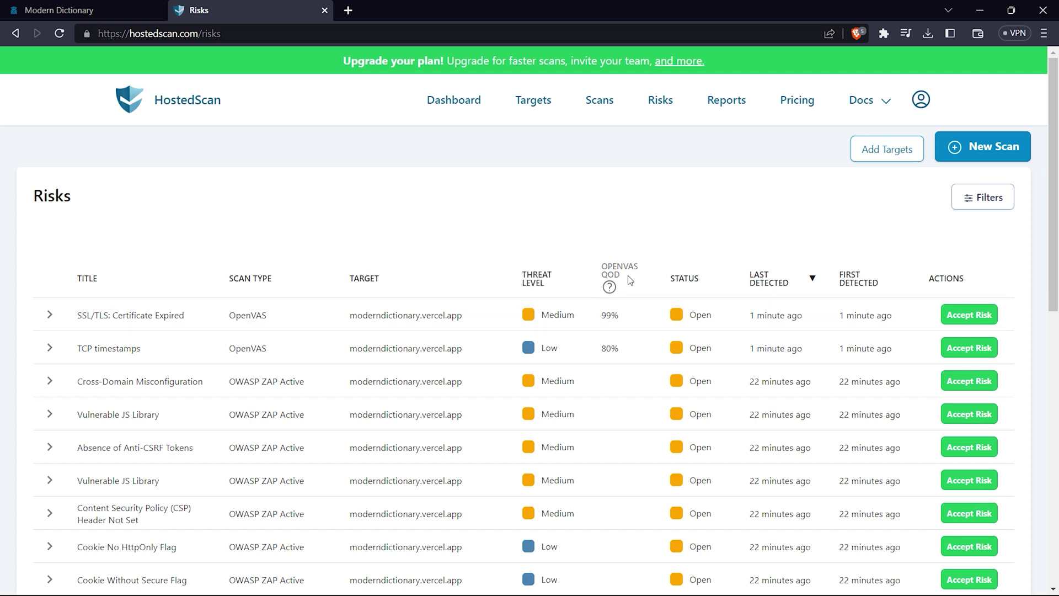
Step: Sort risks by threat level and expand Vulnerable JS Library, which flags jquery 3.3.1
left_click(563, 287)
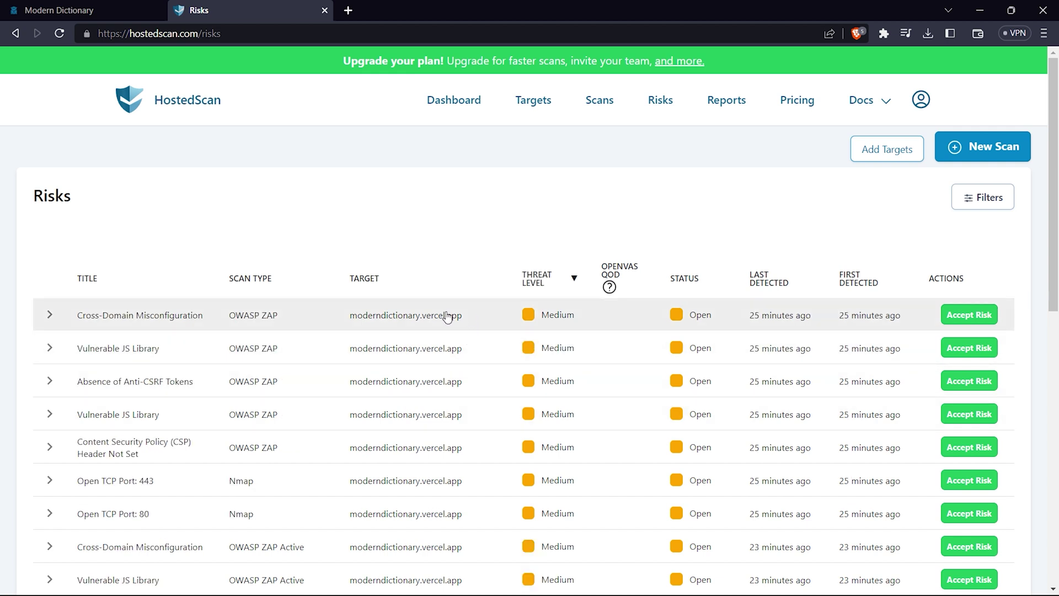
left_click(106, 352)
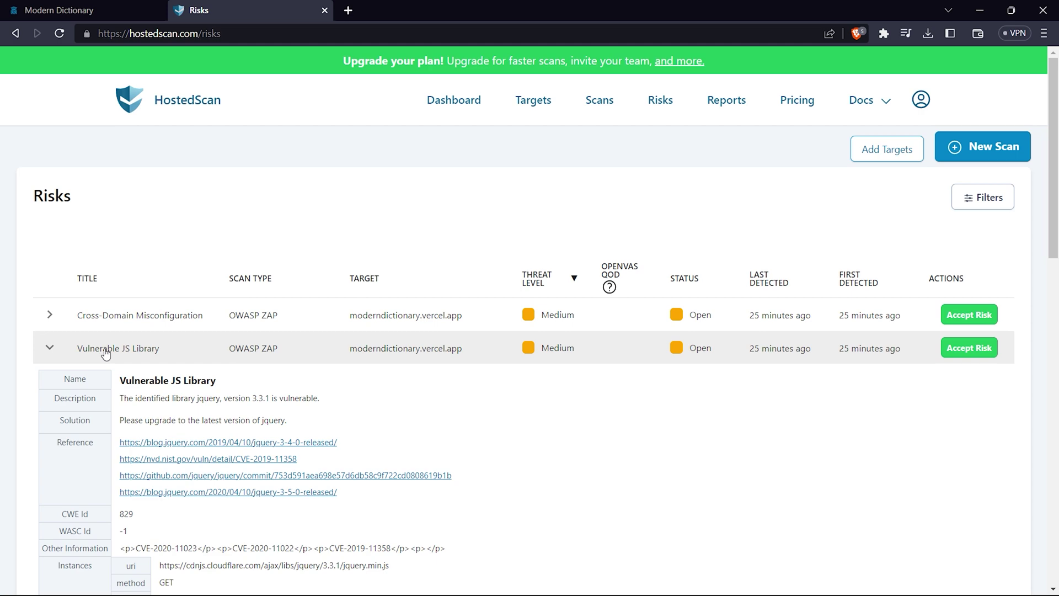
scroll(116, 356, "down", 4)
scroll(121, 349, "up", 4)
scroll(122, 348, "down", 4)
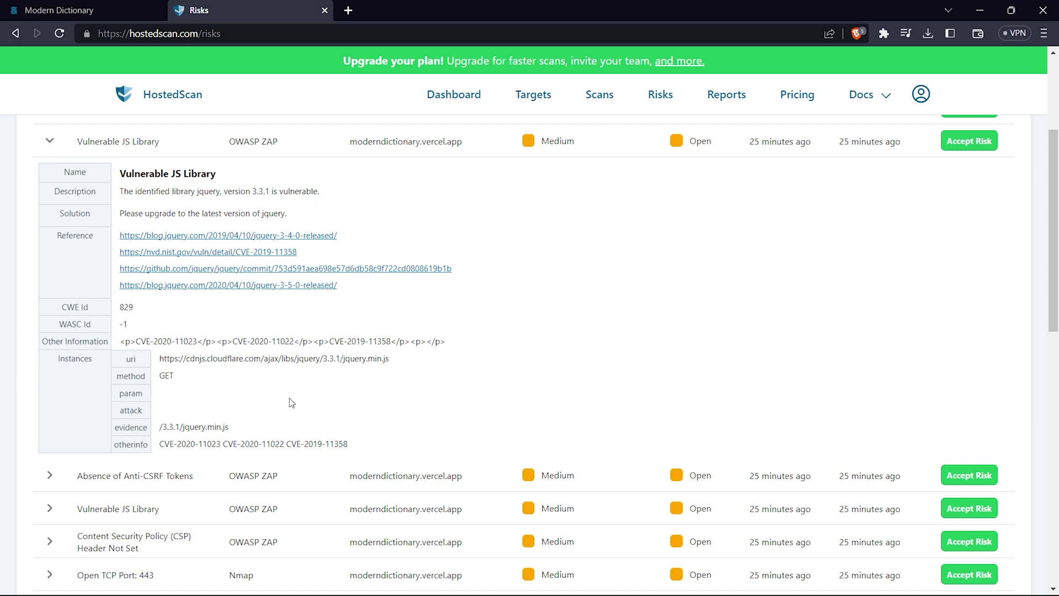
scroll(207, 398, "down", 12)
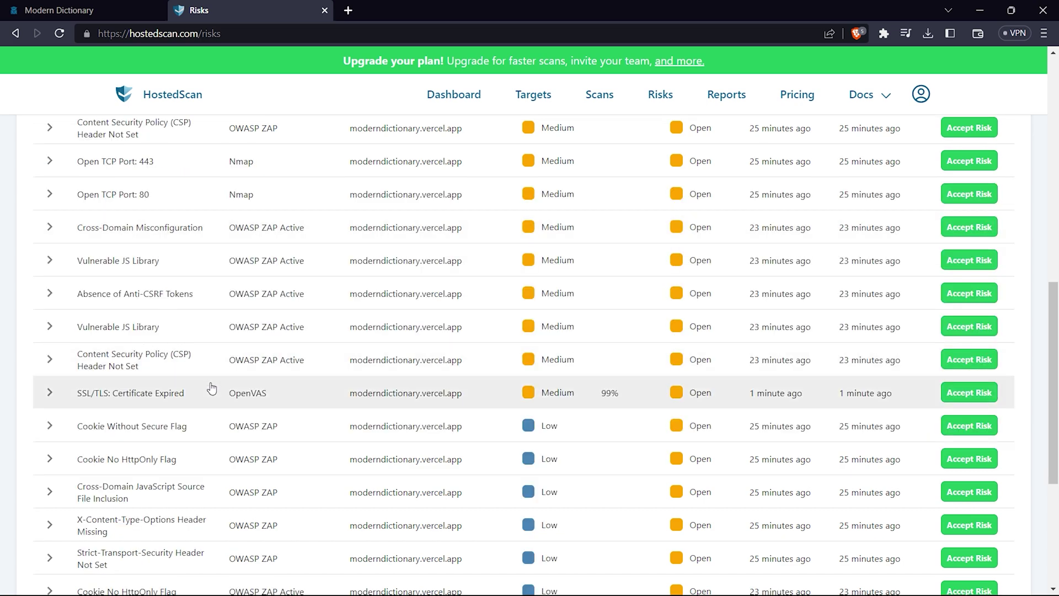
scroll(208, 398, "up", 15)
scroll(199, 387, "up", 2)
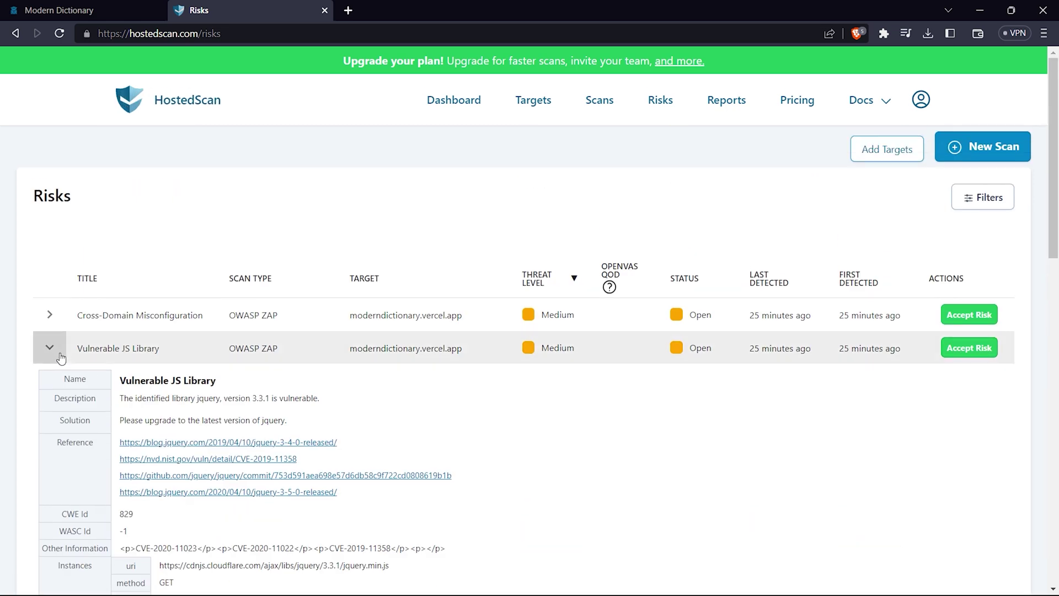
Step: Collapse the Vulnerable JS Library details and read the OpenVAS Quality of Detection explanation in a new tab
left_click(49, 347)
scroll(136, 456, "down", 4)
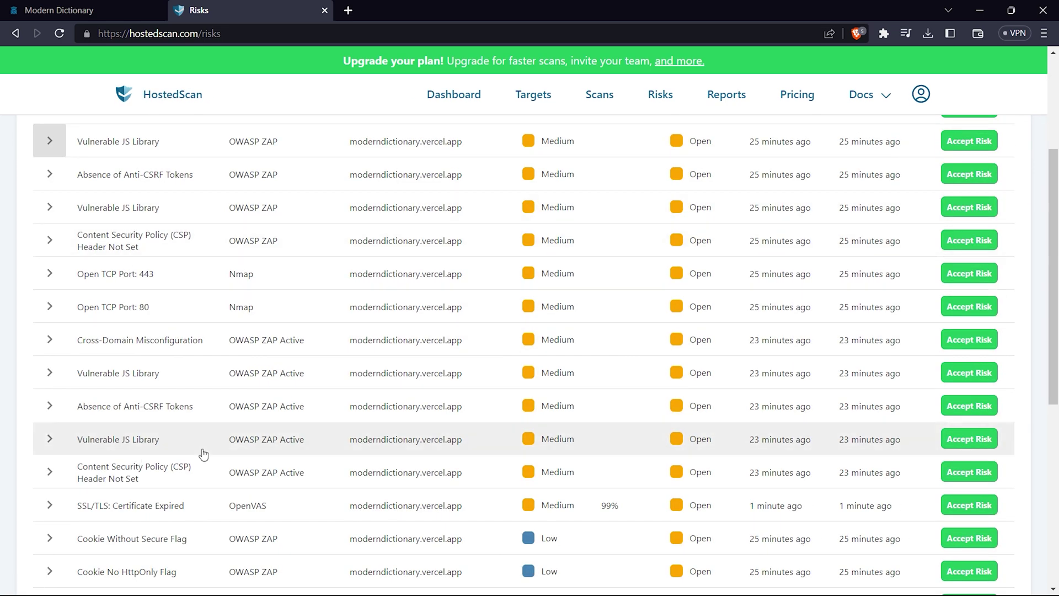
scroll(201, 455, "down", 4)
scroll(168, 514, "down", 3)
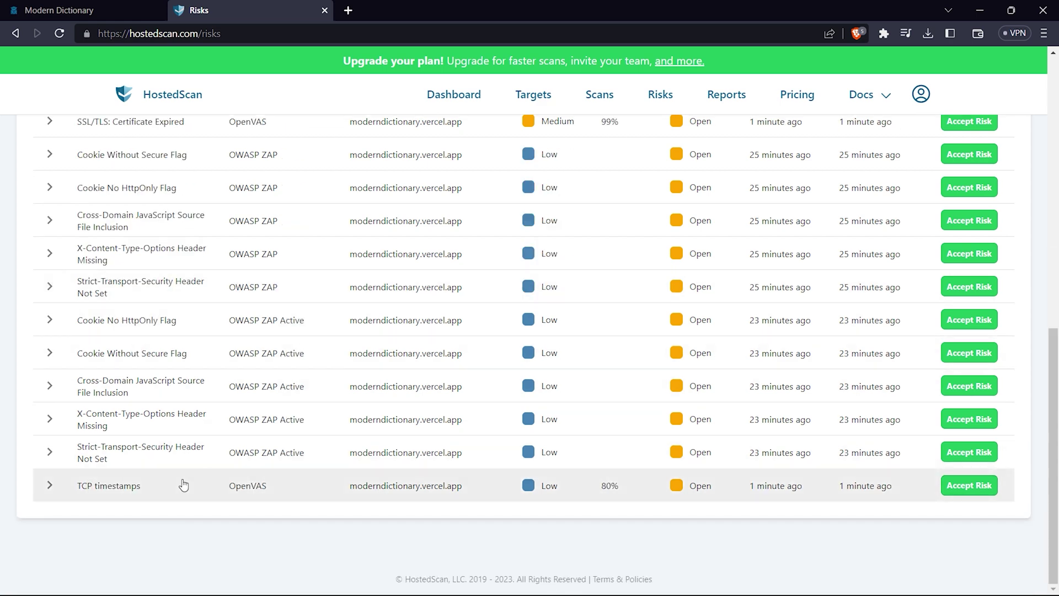
scroll(183, 485, "up", 10)
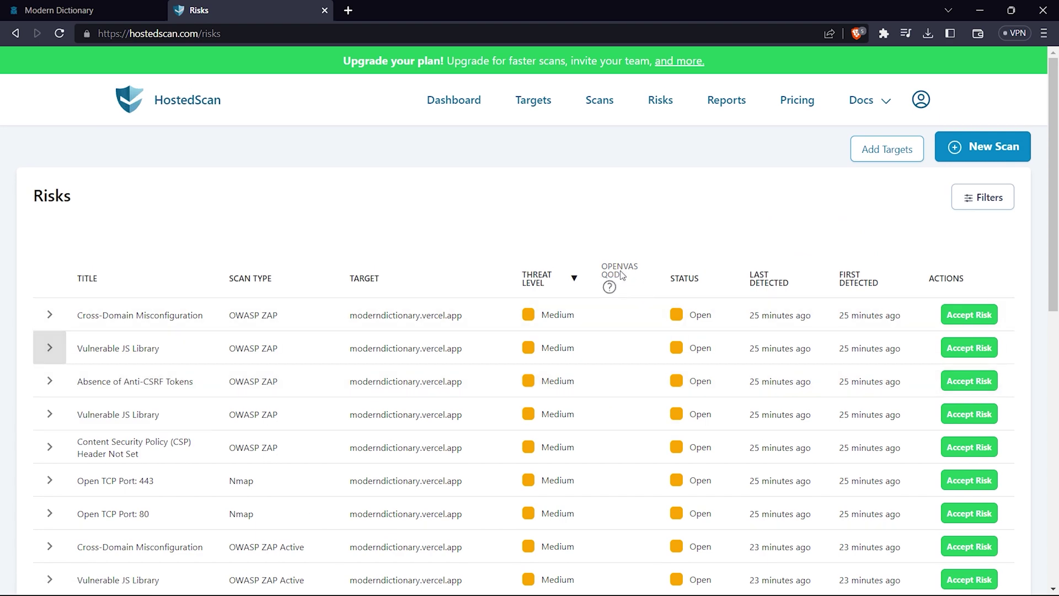
left_click(534, 277)
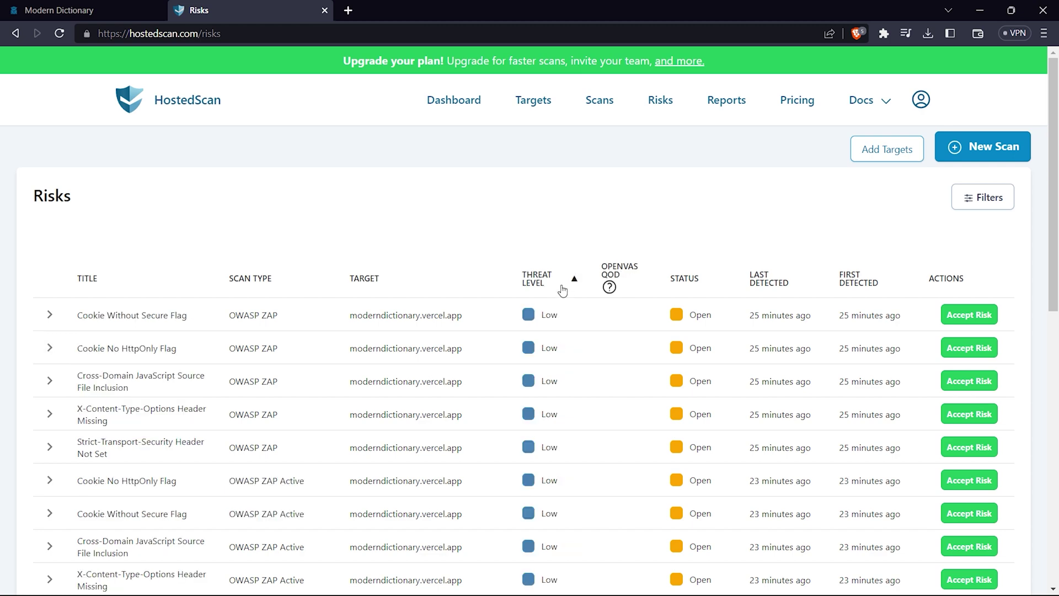
left_click(608, 287)
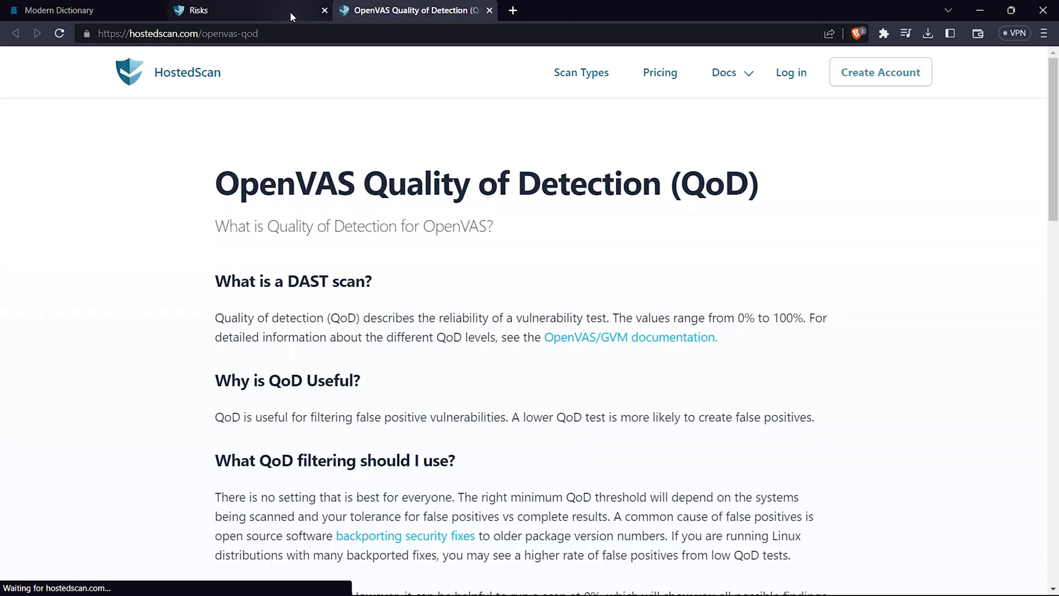
left_click(290, 11)
left_click(577, 286)
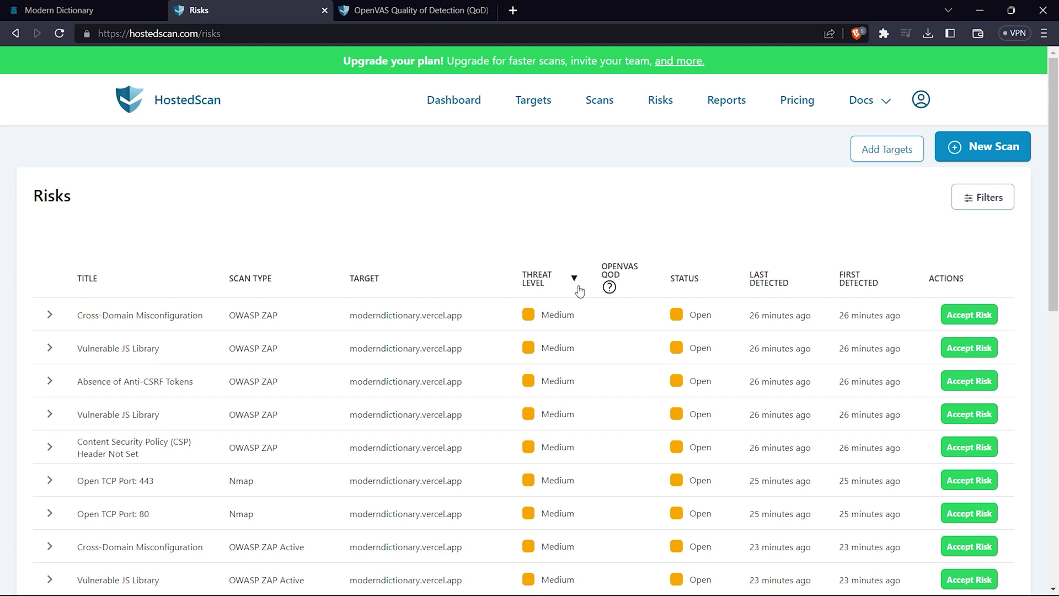
Step: Expand the SSL/TLS: Certificate Expired risk, reload the Risks page, and return to Scans
scroll(612, 342, "down", 10)
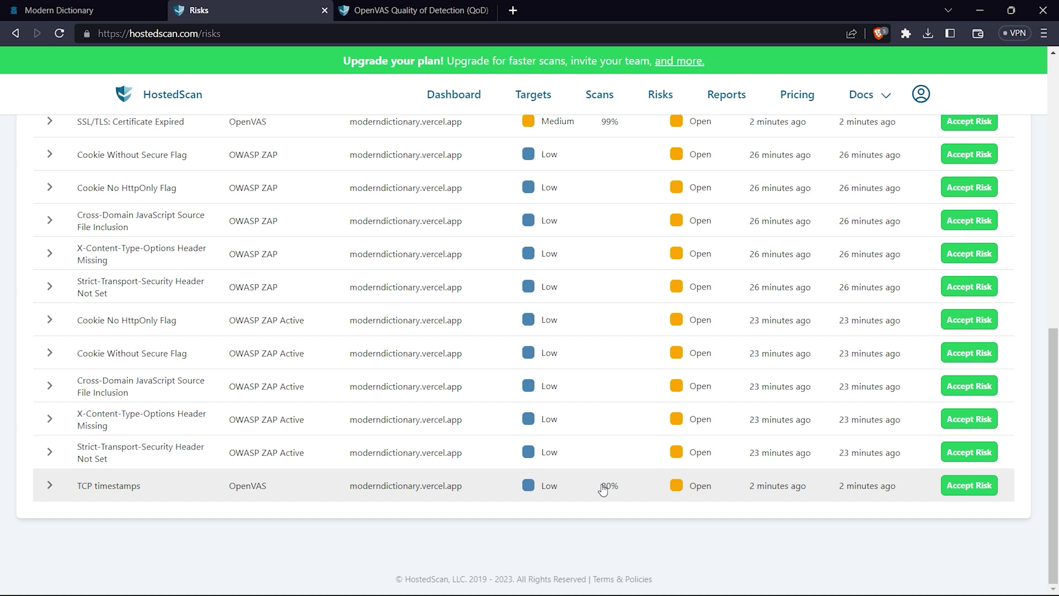
scroll(603, 489, "up", 4)
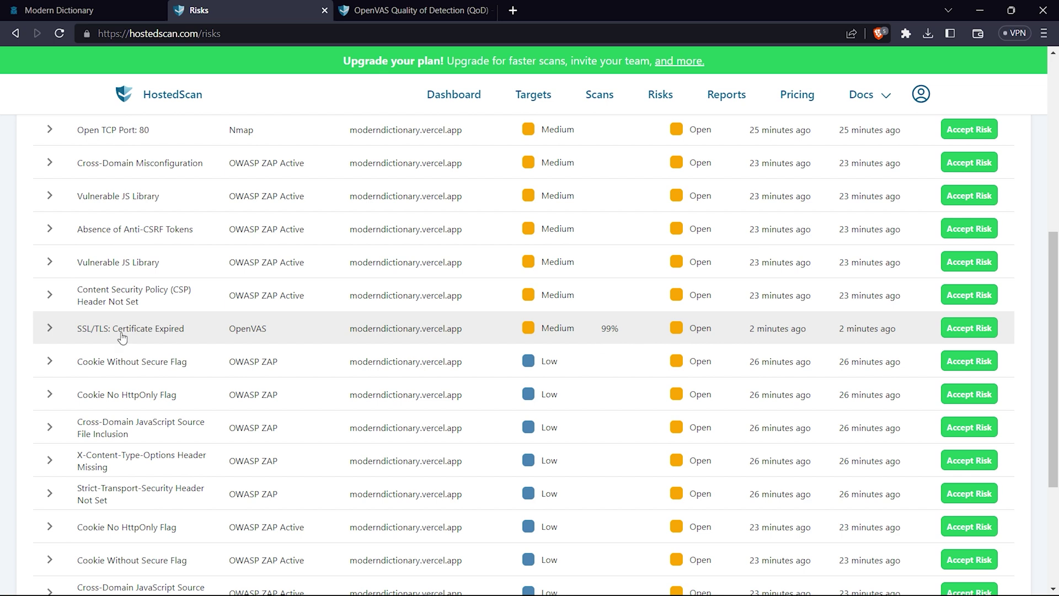
left_click(49, 327)
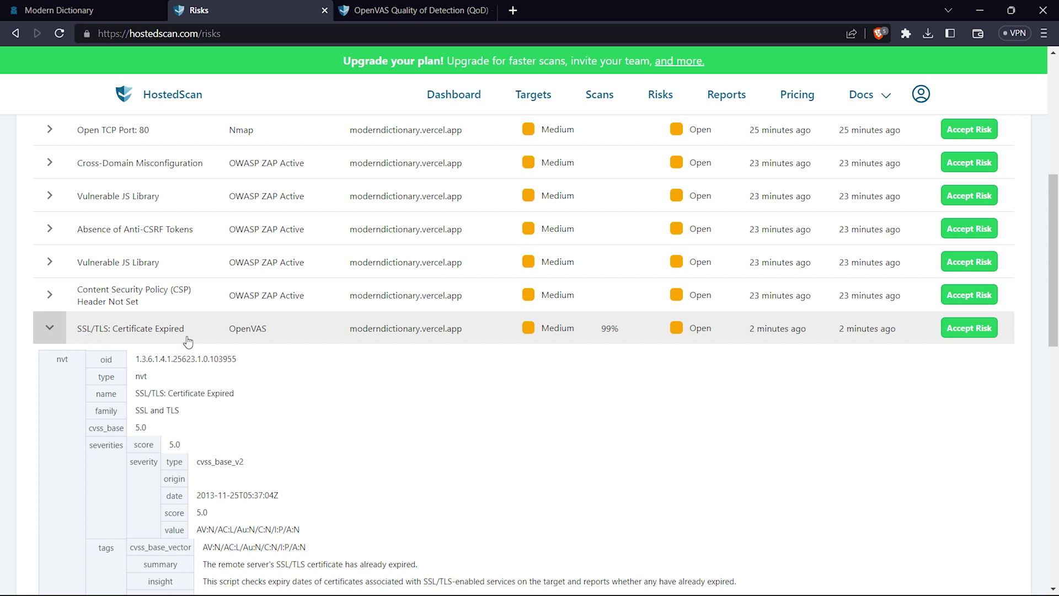
key("F5")
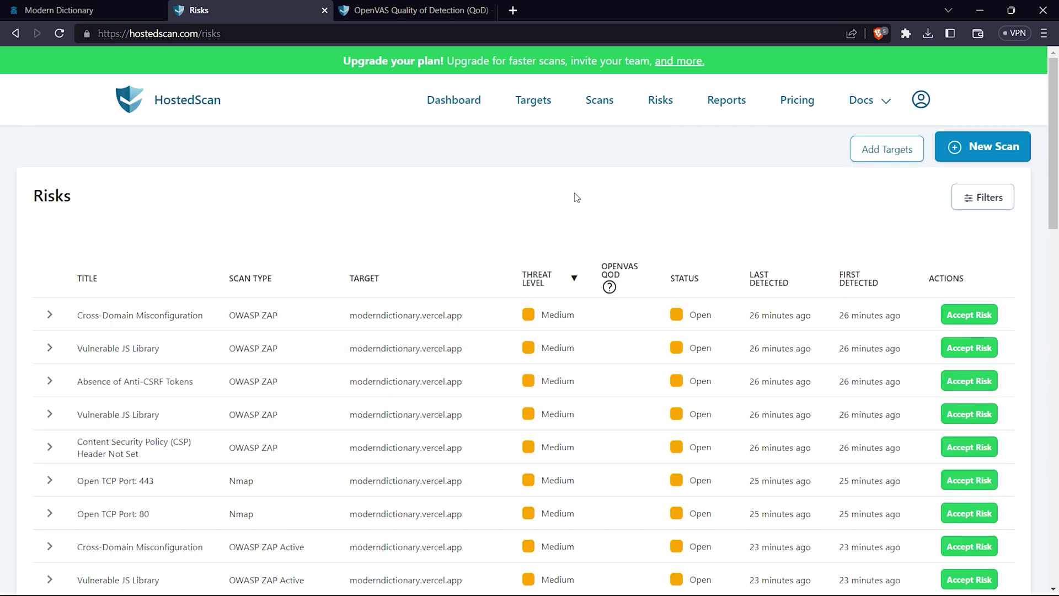
left_click(595, 104)
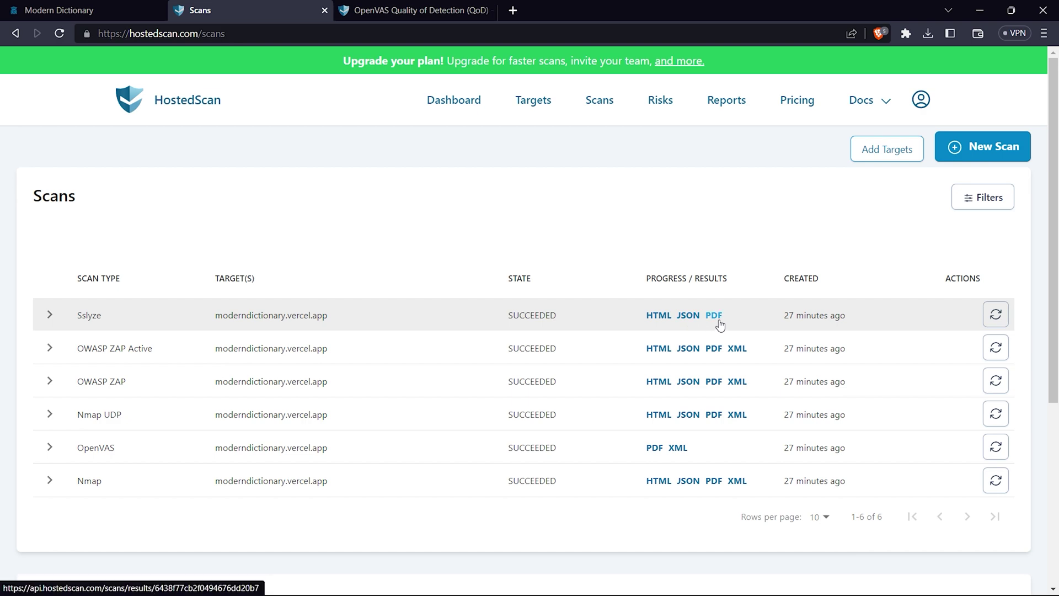
Step: Open the Sslyze scan's PDF results in a new tab and skim them
right_click(719, 320)
left_click(739, 331)
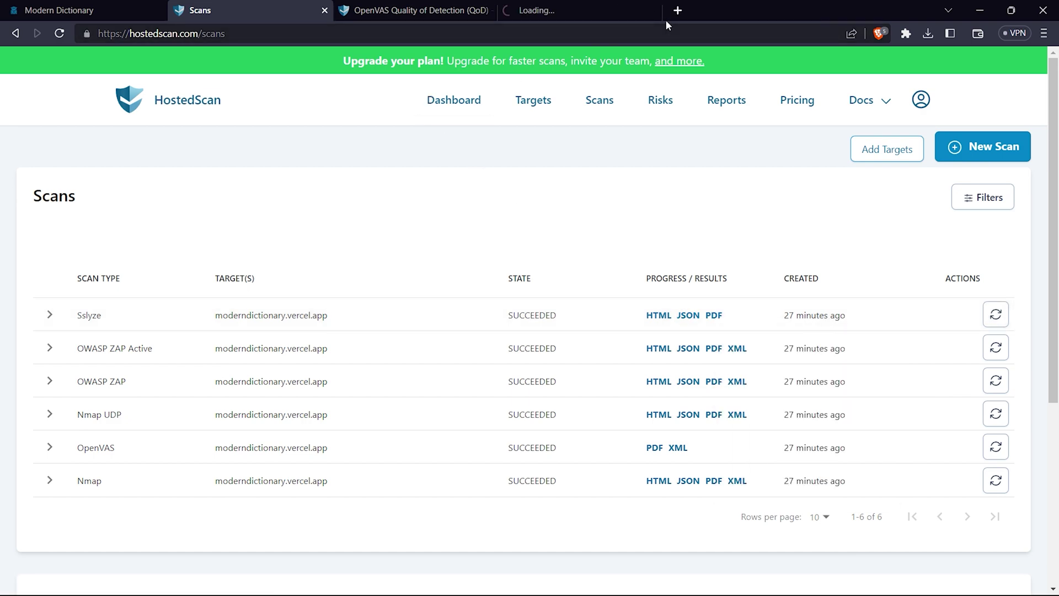
left_click(632, 11)
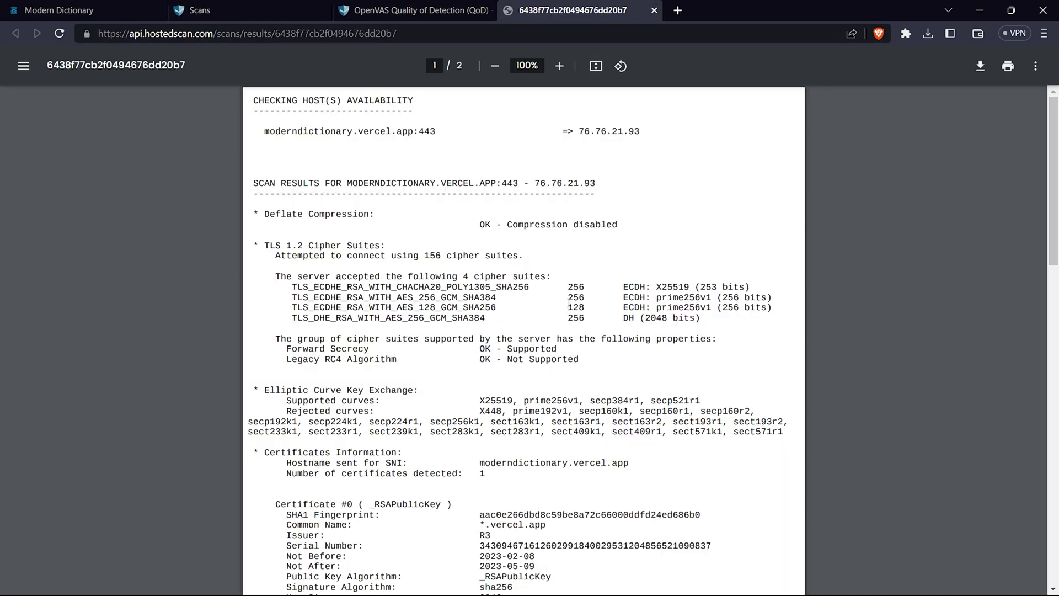
scroll(452, 238, "down", 20)
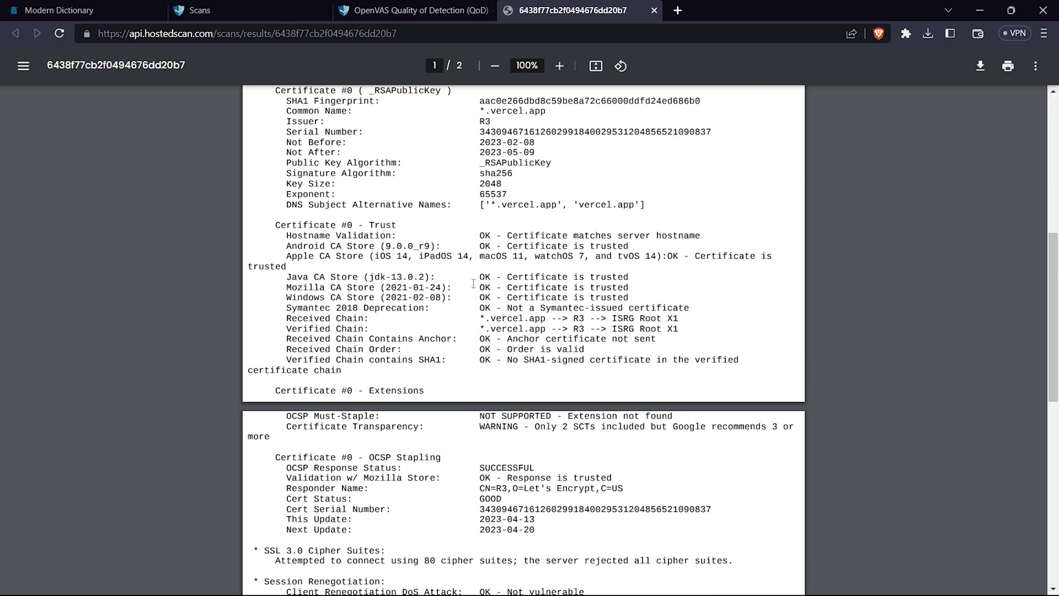
scroll(474, 286, "down", 3)
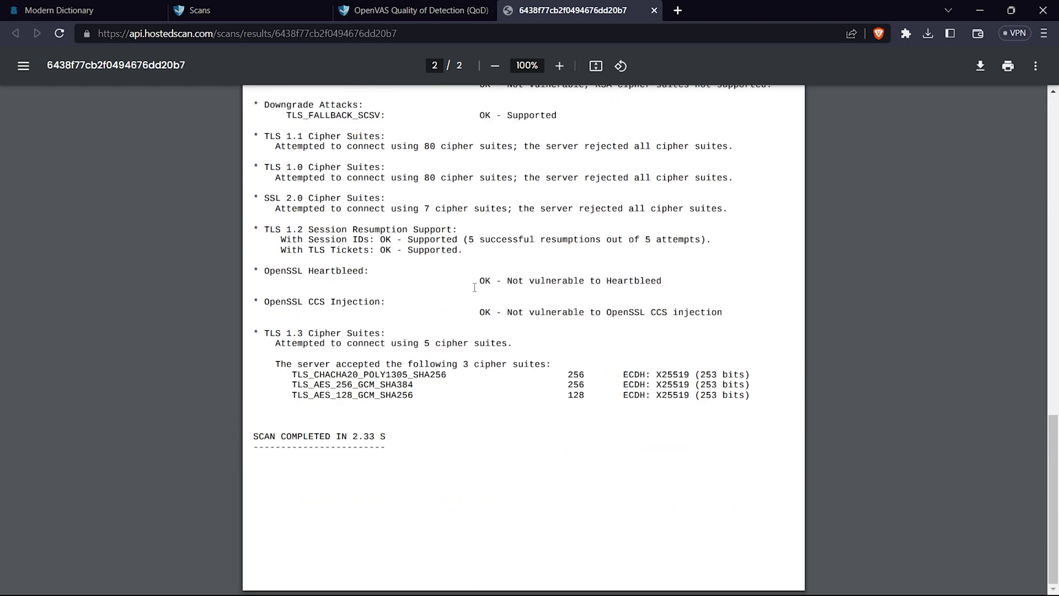
left_click(228, 6)
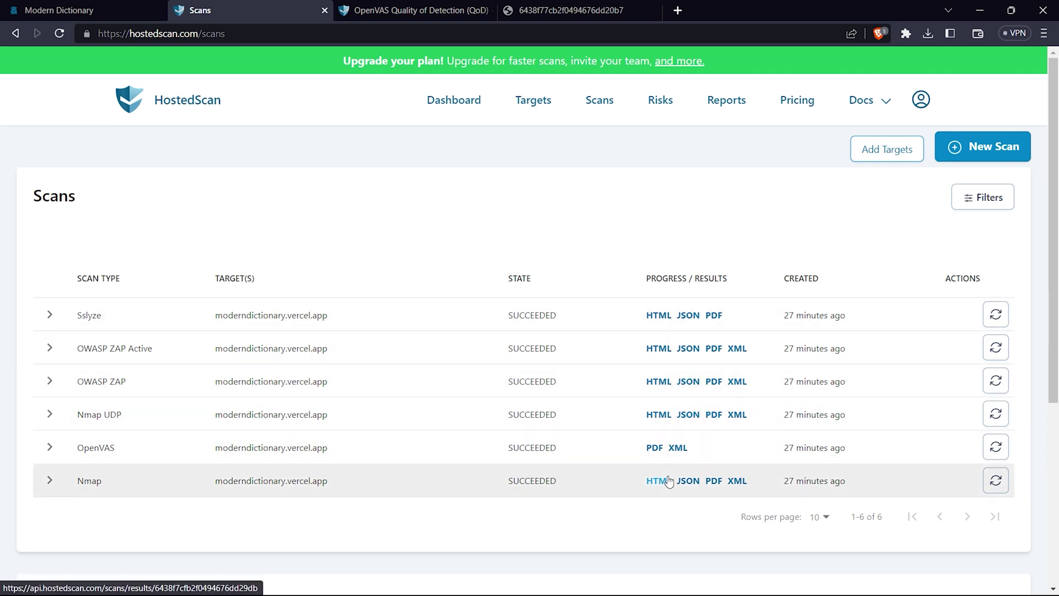
Step: Open the 26-page OpenVAS PDF results in a new tab, showing the expired certificate on 443/tcp
right_click(652, 447)
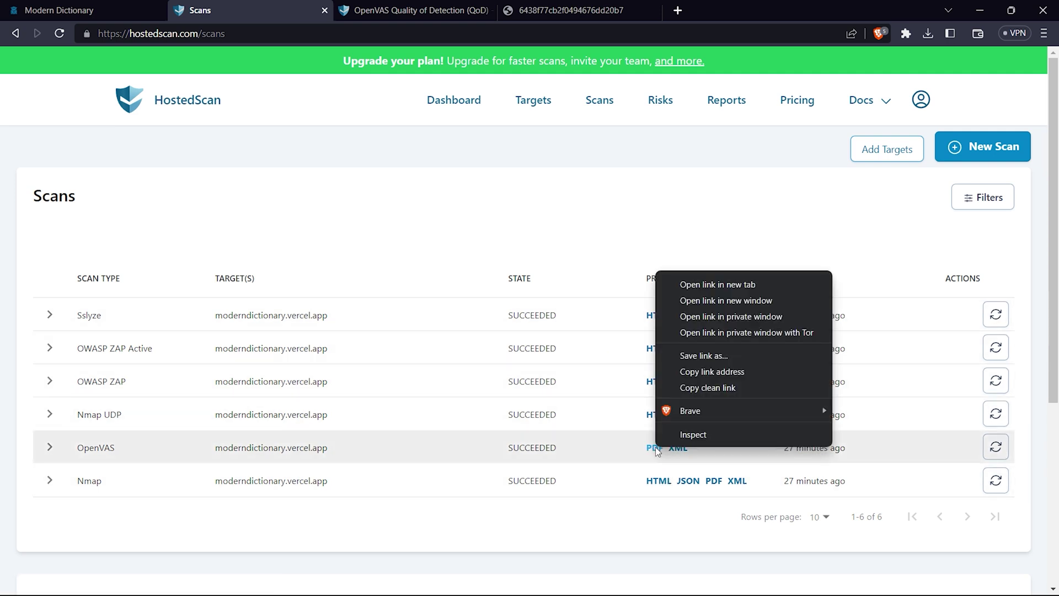
left_click(717, 284)
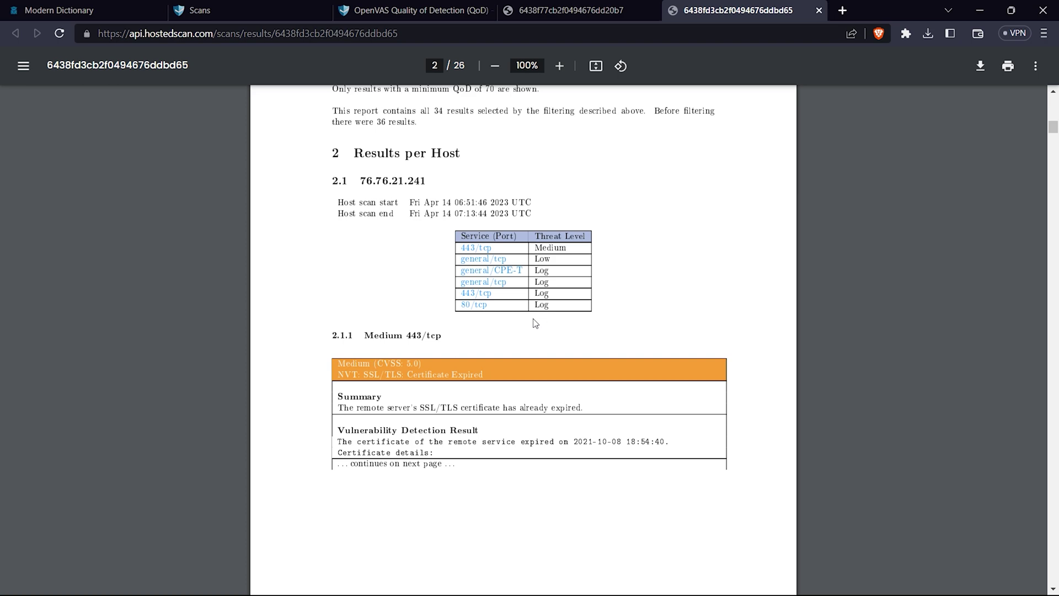
scroll(535, 323, "down", 7)
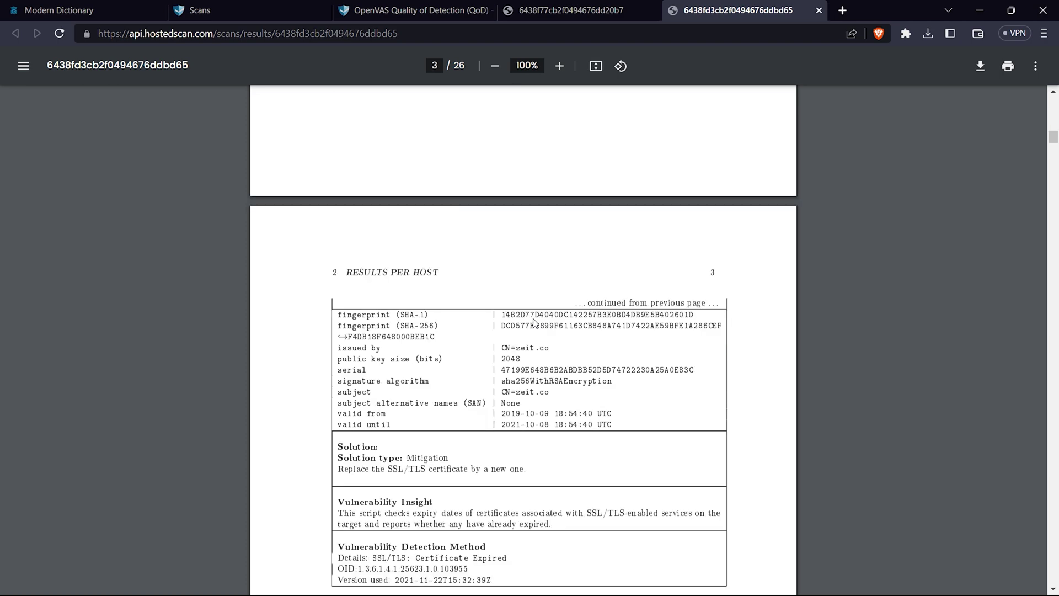
scroll(534, 322, "down", 20)
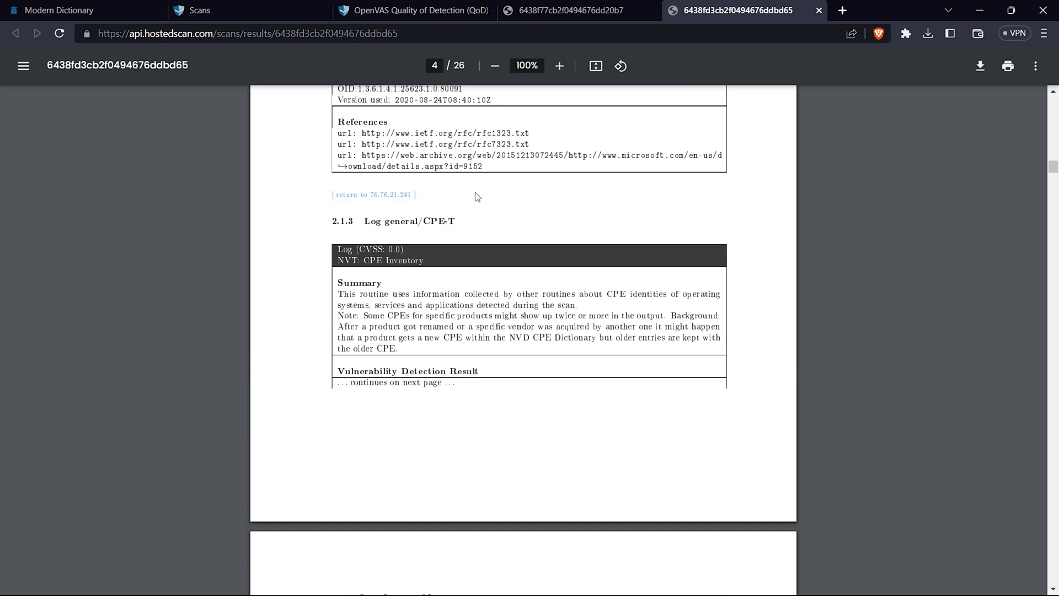
left_click(408, 11)
left_click(312, 15)
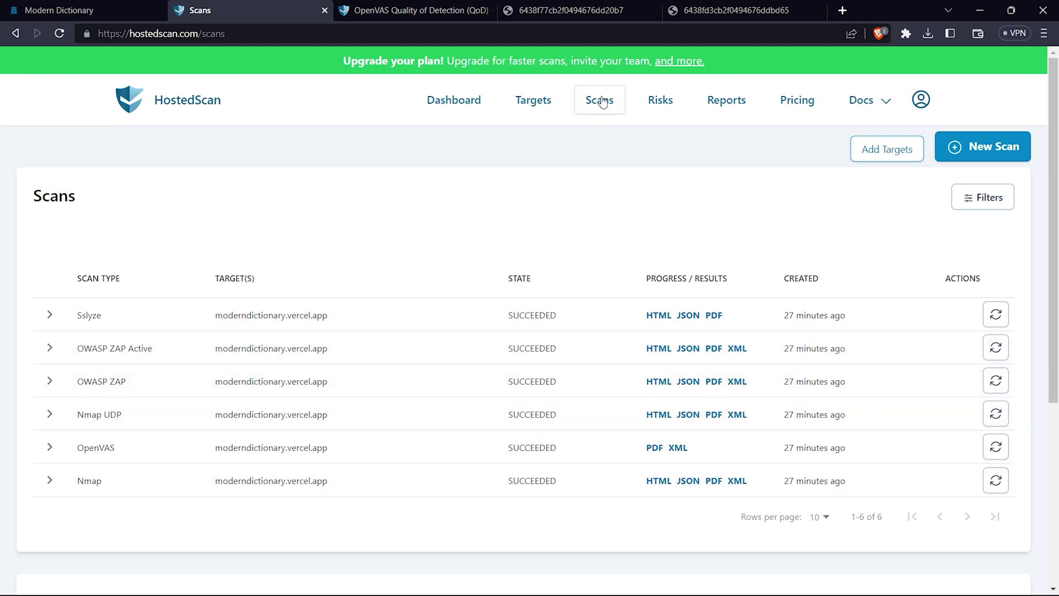
Step: Create a report with Scan Type (all) and save it as PDF '2023-04-14 hostedscan report'
left_click(745, 107)
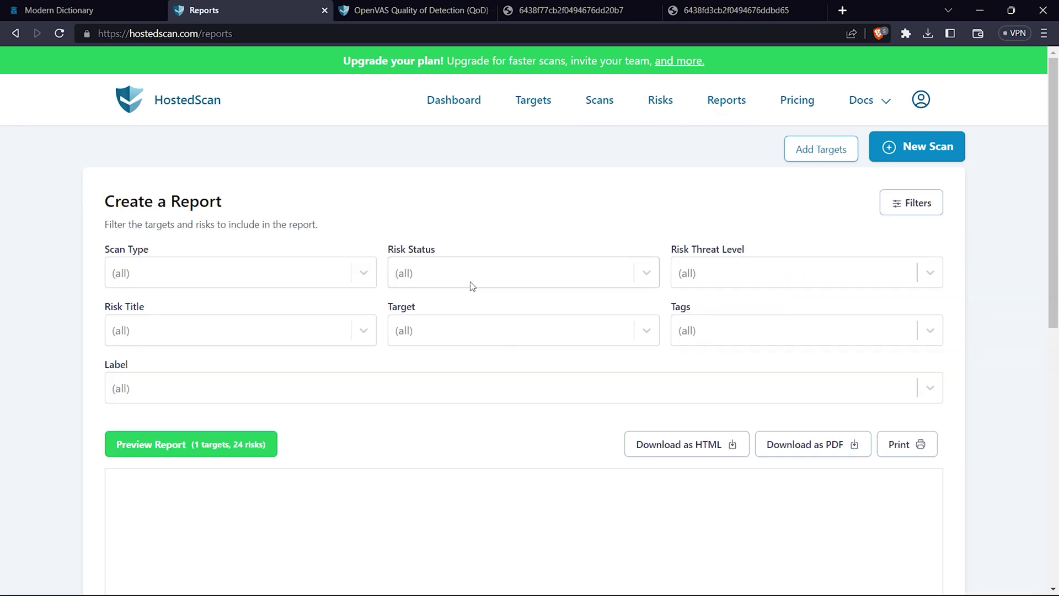
left_click(220, 272)
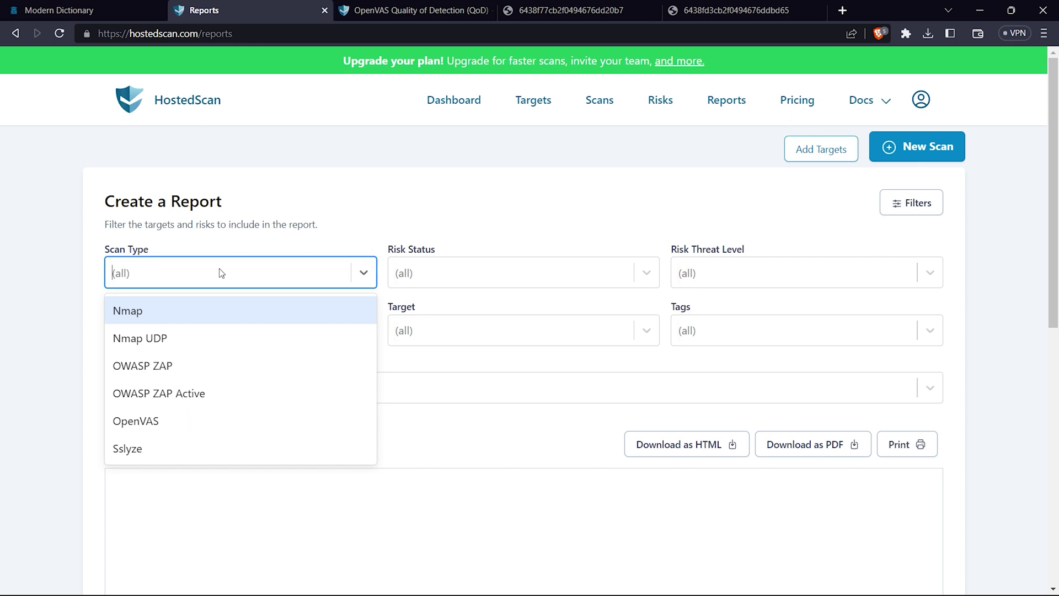
left_click(220, 272)
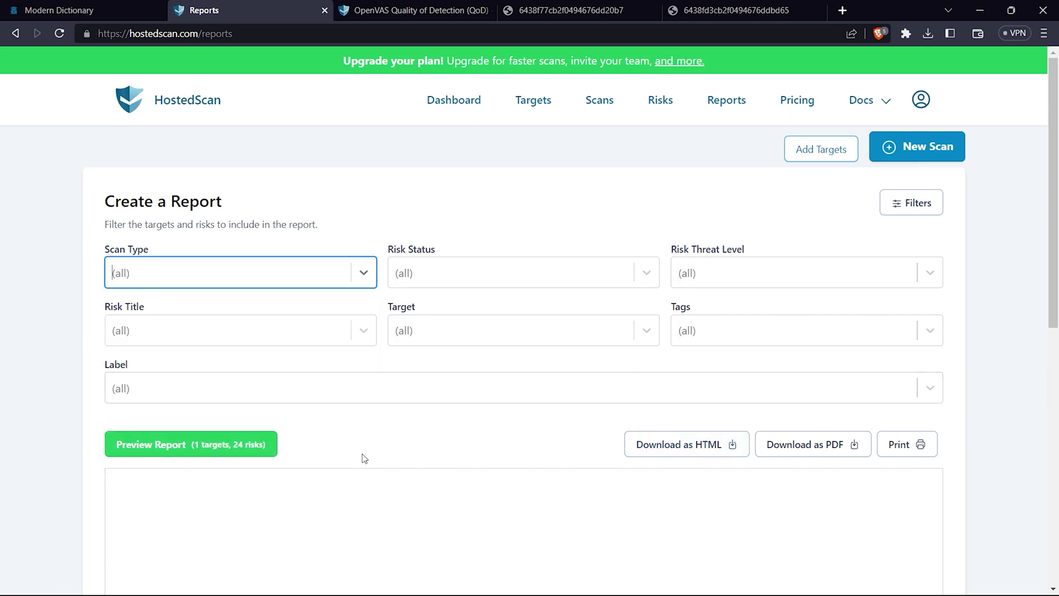
left_click(808, 447)
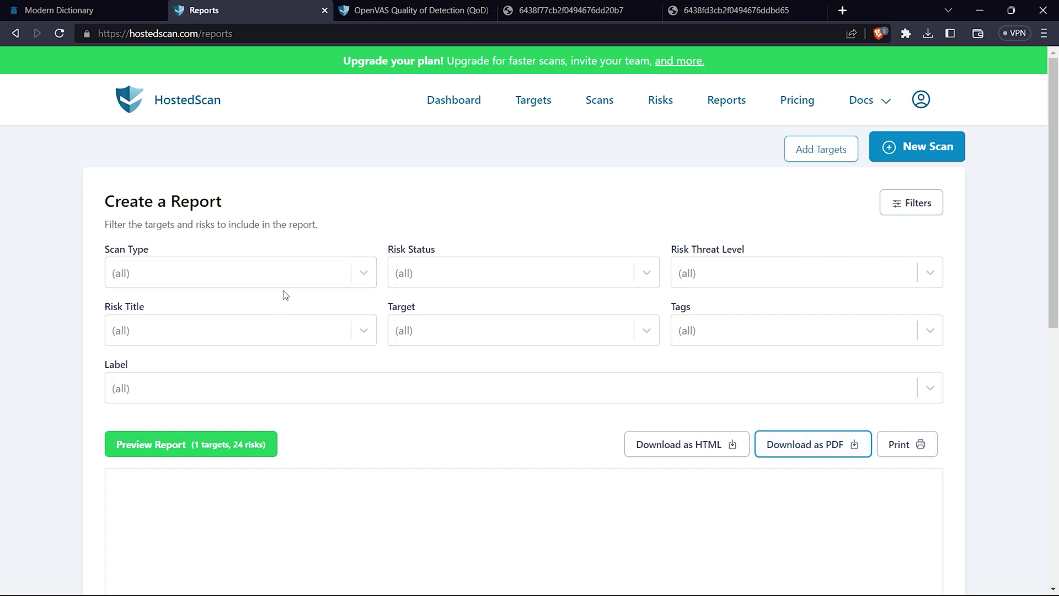
left_click(802, 436)
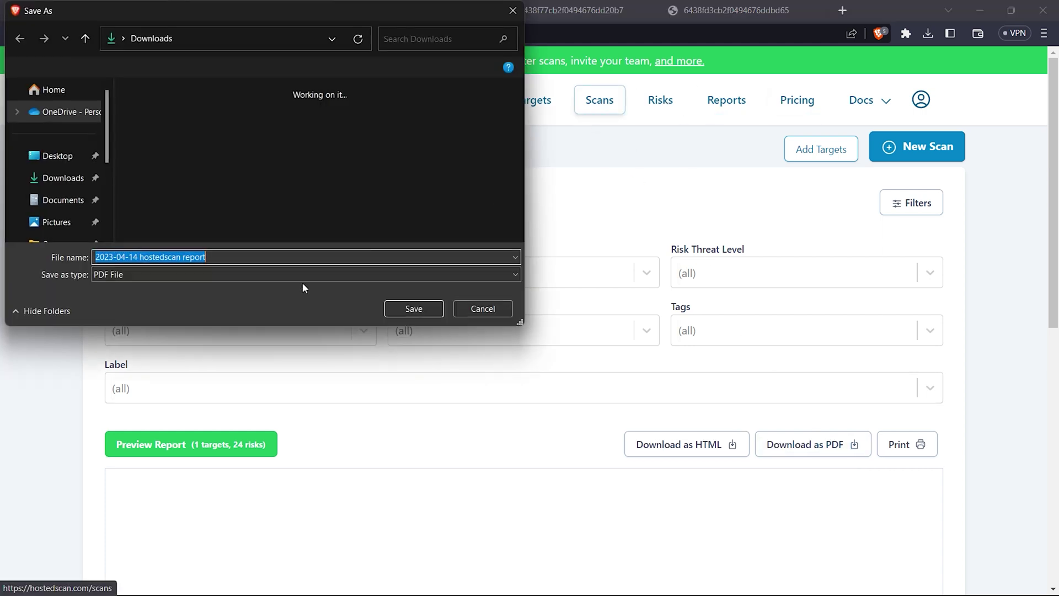
left_click(422, 306)
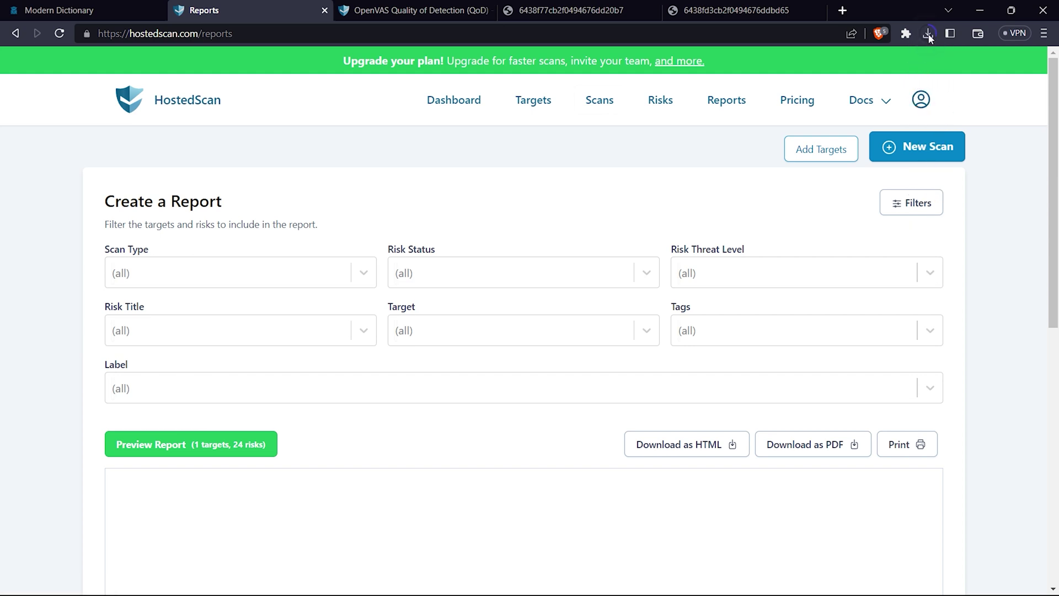
Step: Open the downloaded 42-page report PDF and scroll through its 13 Medium and 11 Low risks
left_click(928, 35)
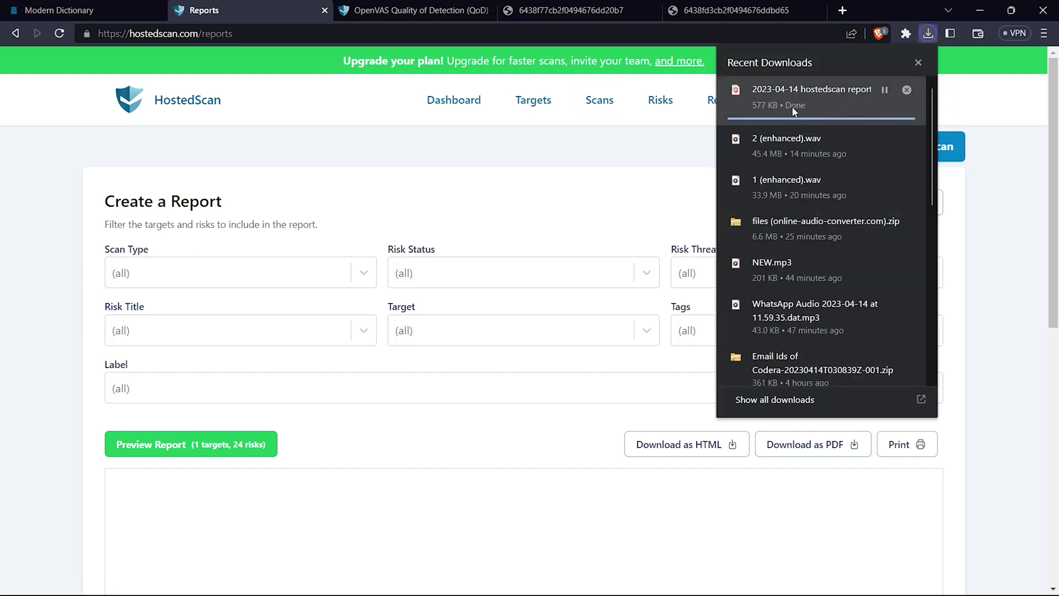
left_click(794, 104)
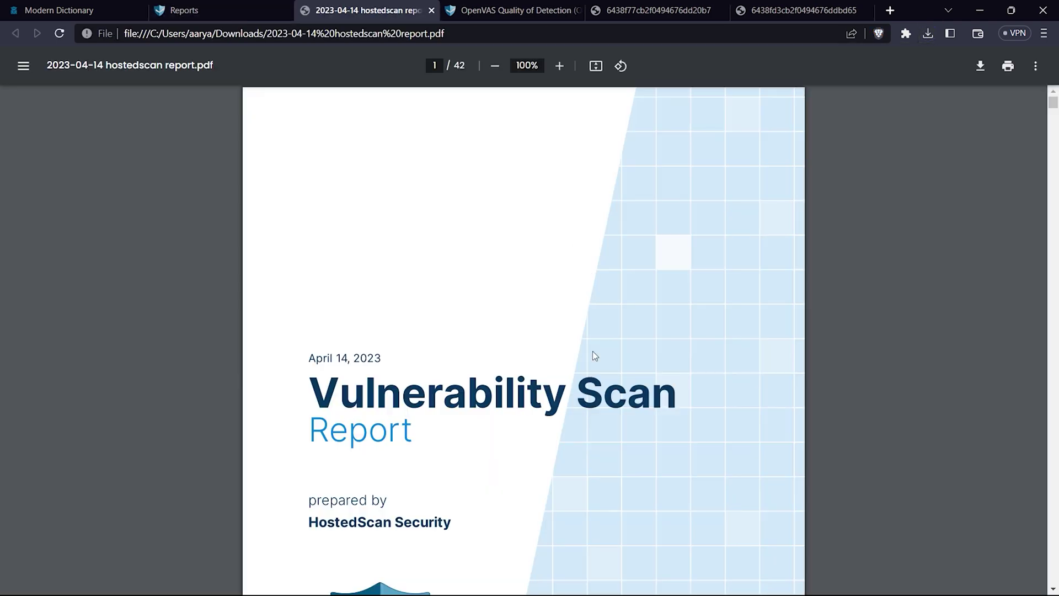
scroll(593, 353, "down", 3)
scroll(593, 353, "down", 12)
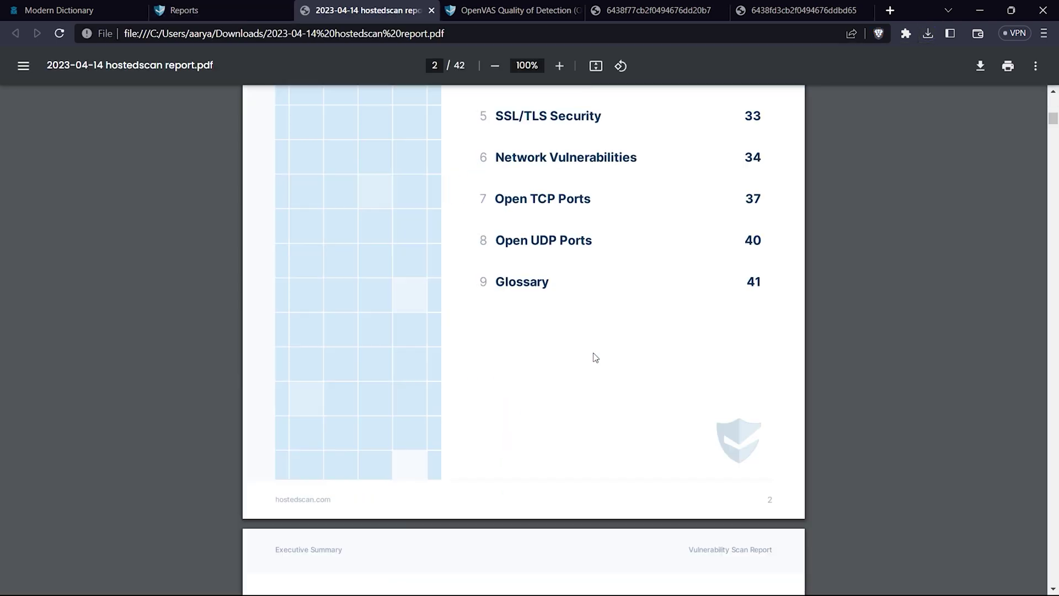
scroll(606, 378, "up", 6)
scroll(607, 380, "down", 3)
scroll(607, 382, "down", 10)
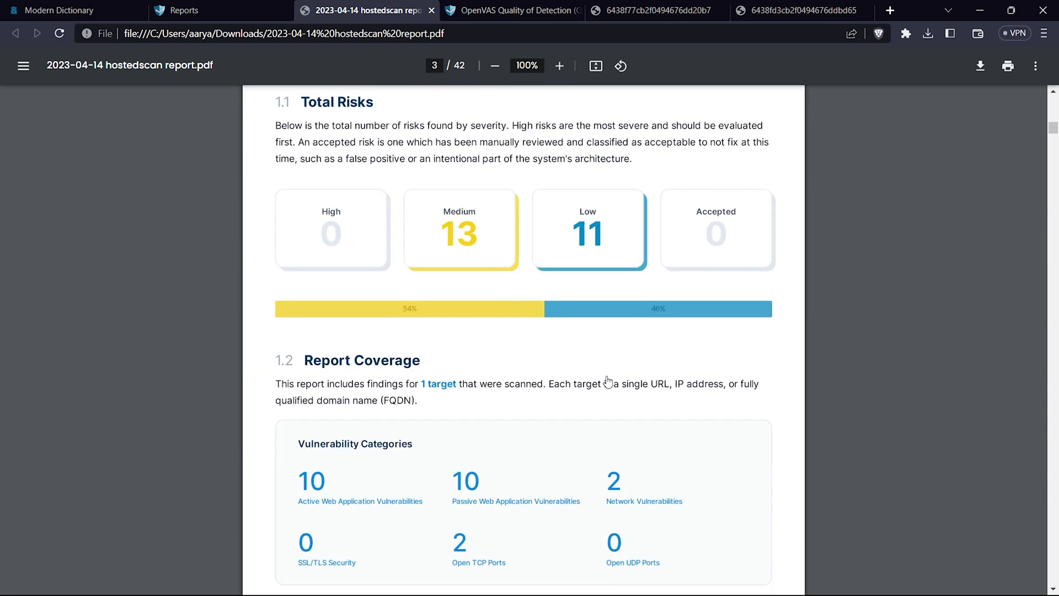
scroll(607, 365, "up", 3)
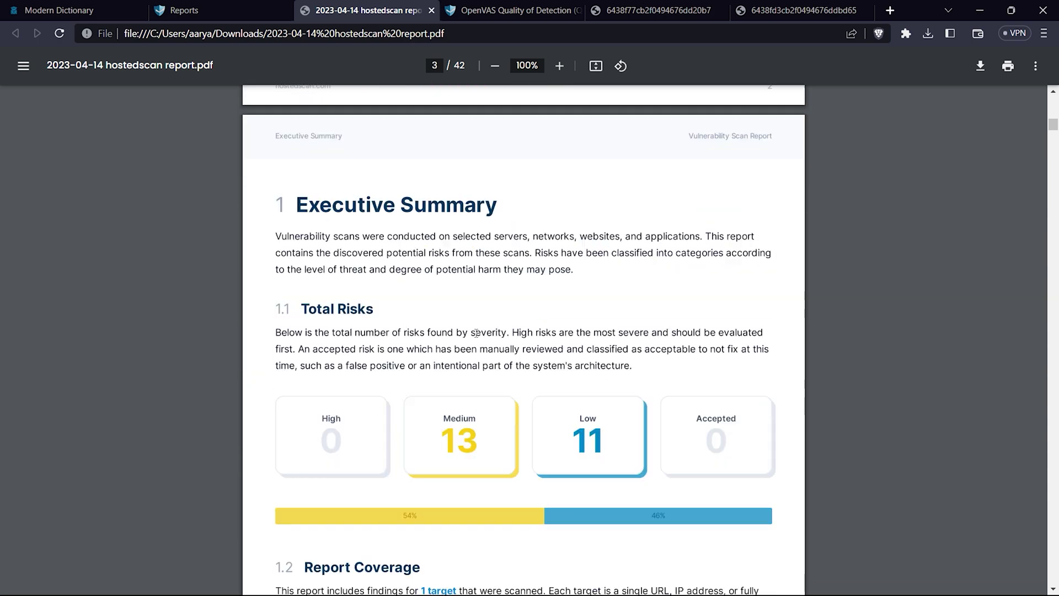
scroll(473, 349, "down", 6)
scroll(467, 374, "down", 8)
scroll(465, 386, "down", 15)
scroll(463, 398, "up", 8)
scroll(462, 397, "down", 20)
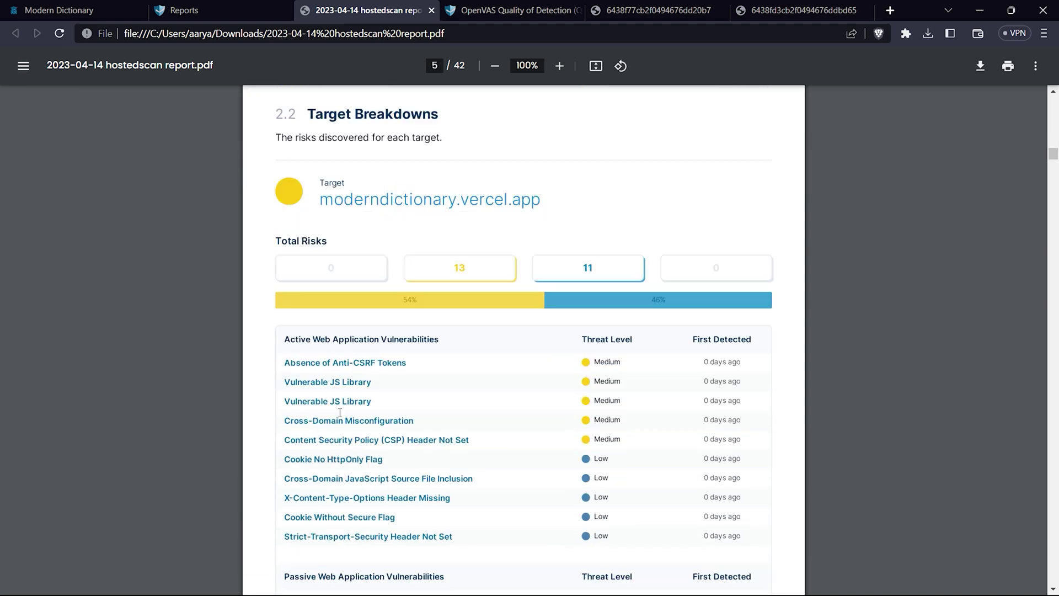
scroll(381, 444, "down", 20)
scroll(377, 440, "down", 20)
scroll(376, 439, "down", 4)
scroll(377, 439, "up", 7)
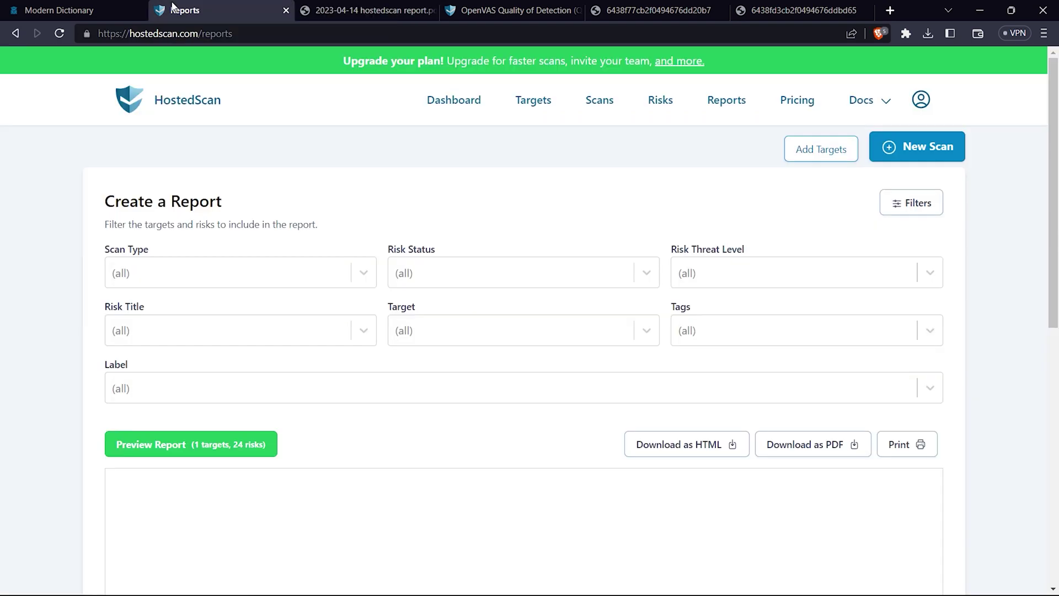
left_click(174, 9)
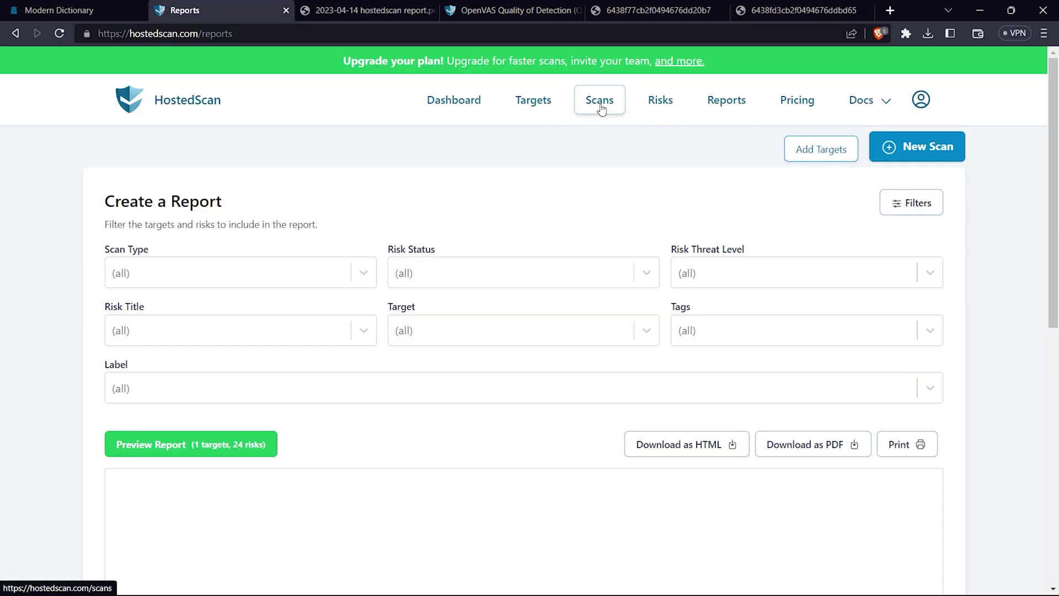
Step: Glance at the Modern Dictionary site, then move through the Scans, Reports and Targets pages
left_click(25, 13)
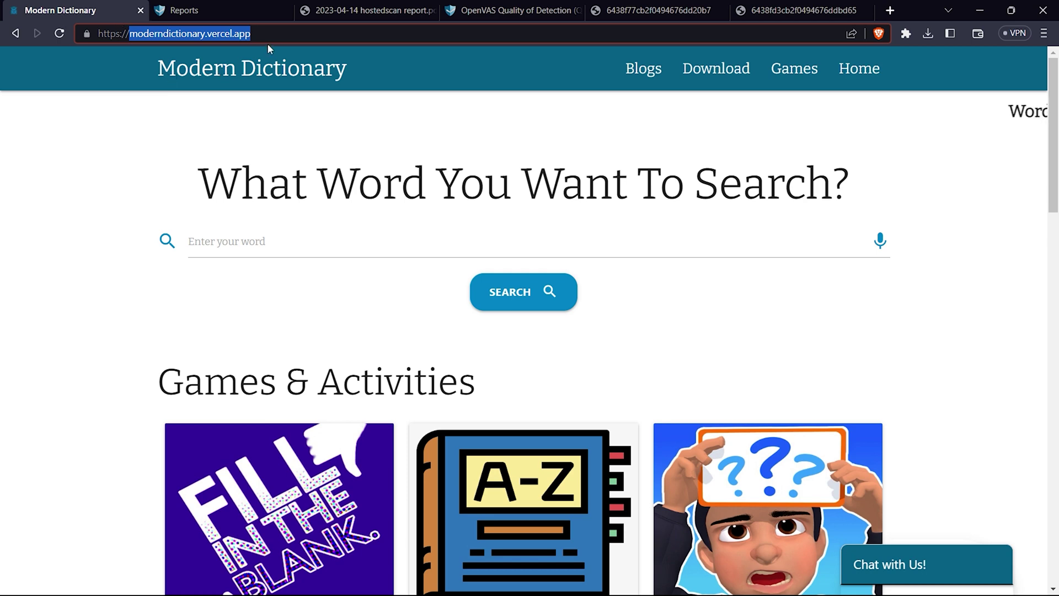
left_click(213, 7)
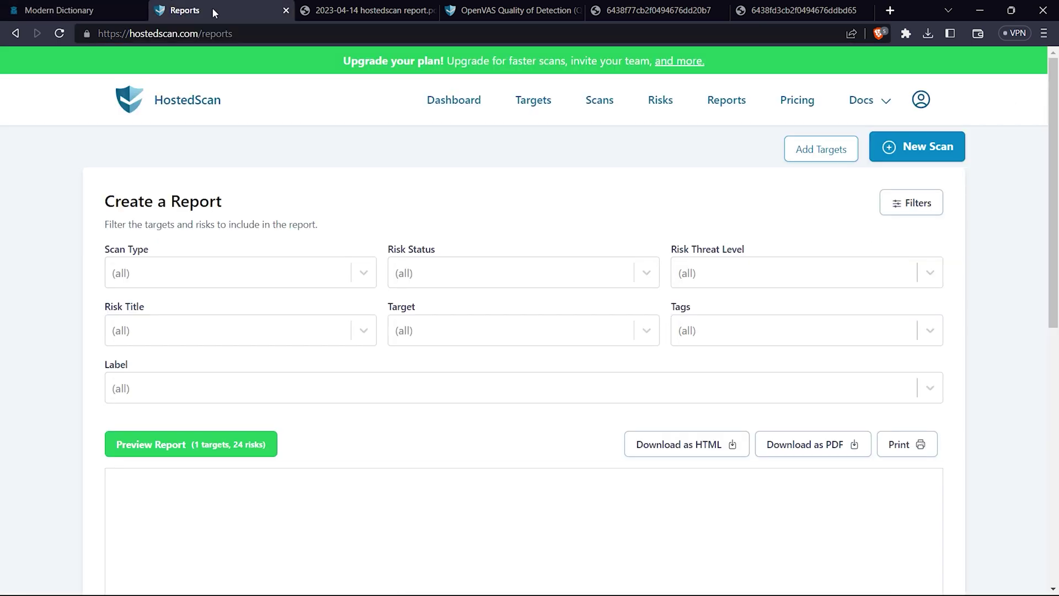
left_click(602, 120)
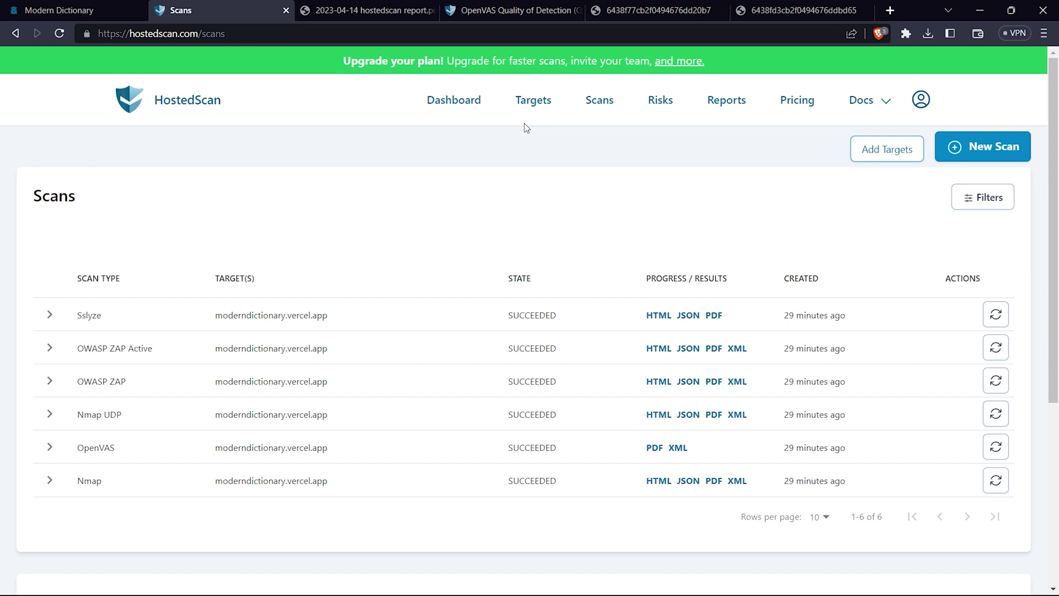
left_click(716, 102)
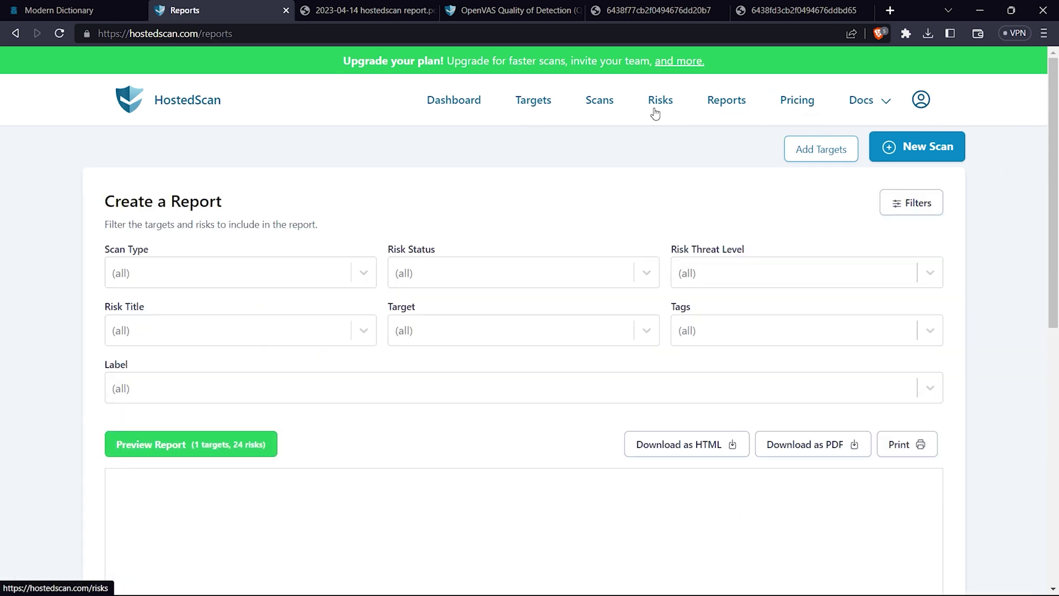
left_click(535, 108)
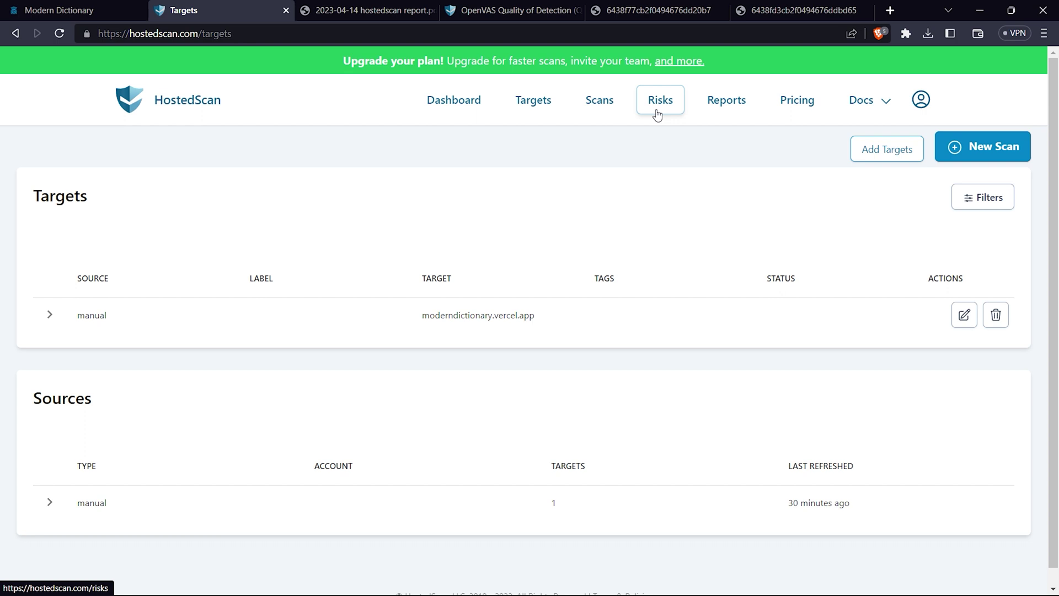
Step: Return to the Scans list and show the Docs menu with Knowledge Base and API Docs
left_click(613, 96)
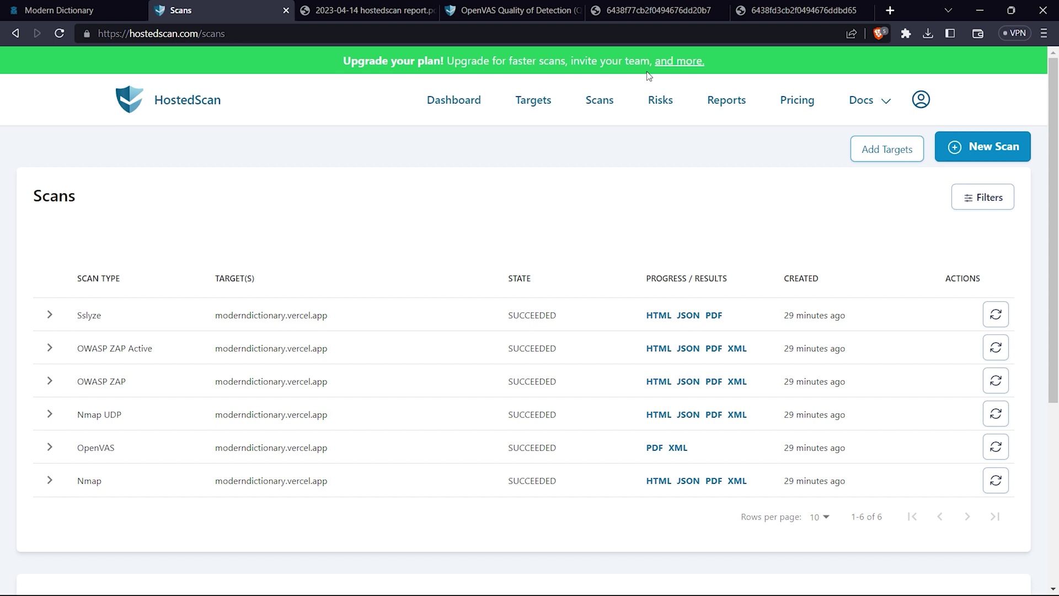
left_click(865, 100)
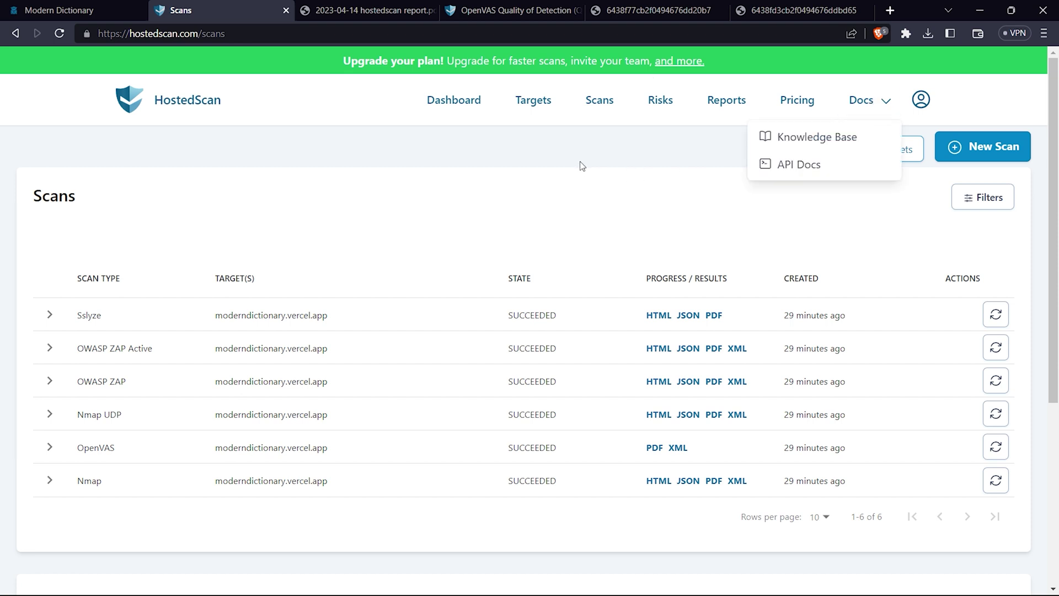